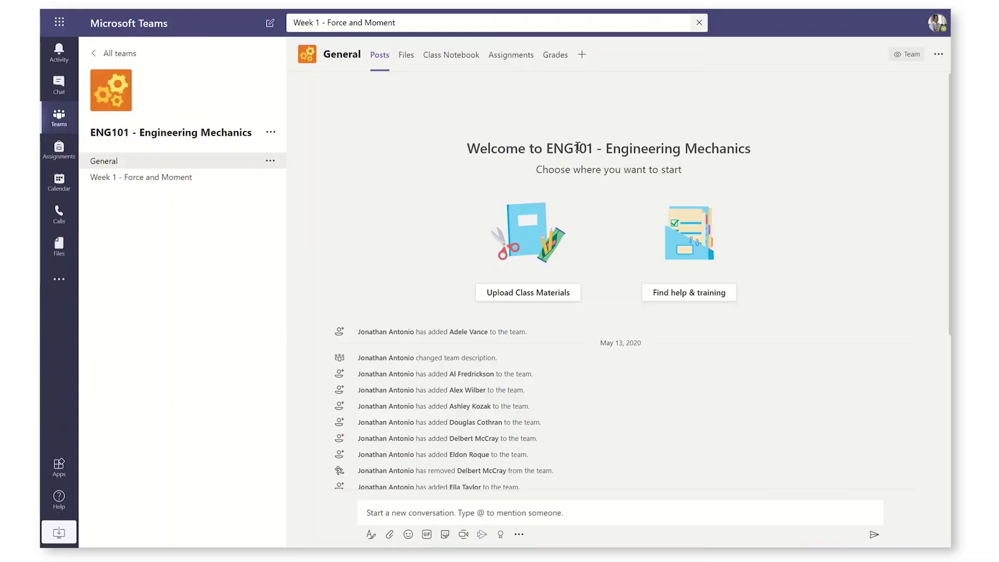
Step: From the Week 1 - Force and Moment channel, open the class's SharePoint site and go to its Pages library
left_click(152, 179)
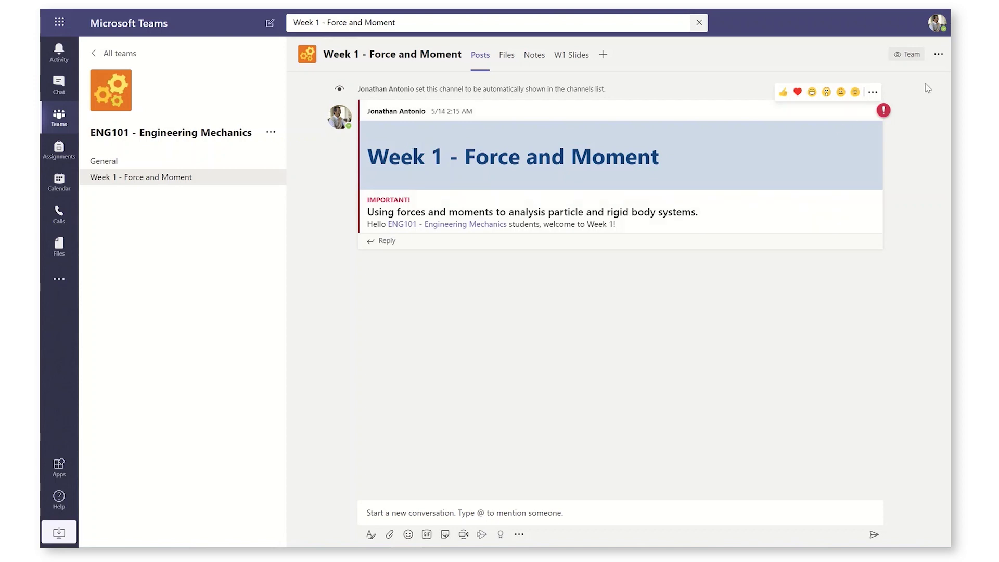
left_click(939, 58)
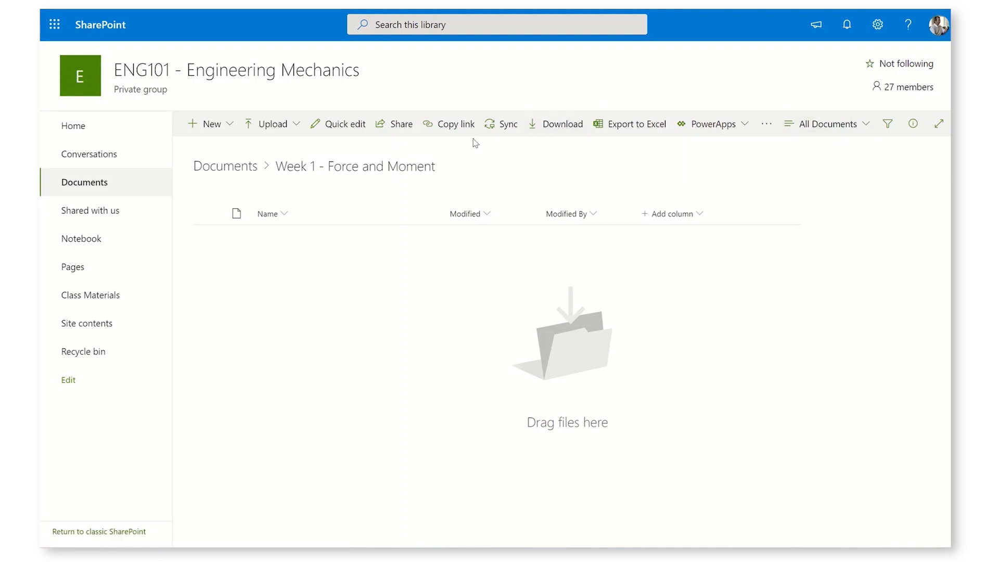
left_click(85, 274)
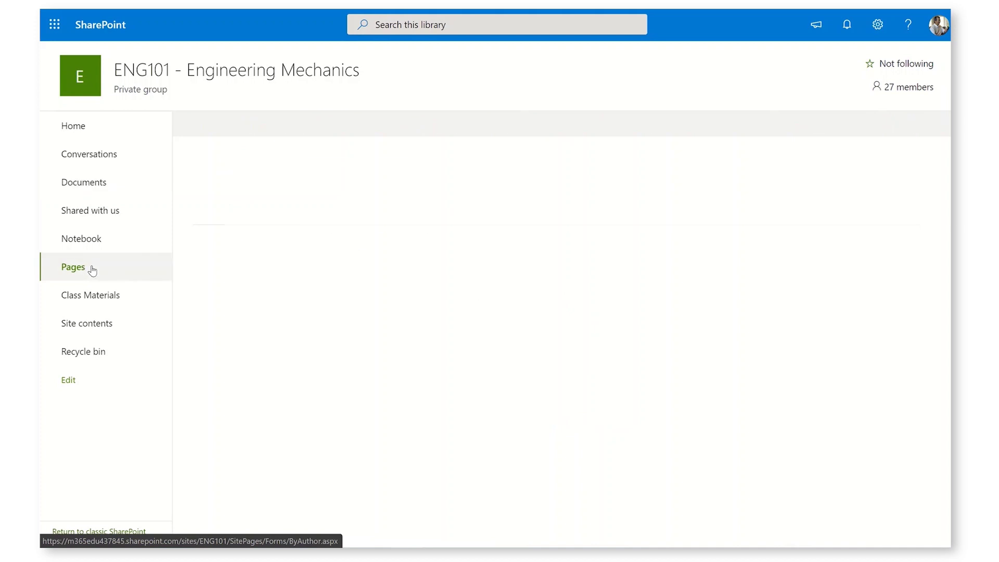
Step: Create a new site page titled "Week 1 - Force and Moment"
left_click(229, 125)
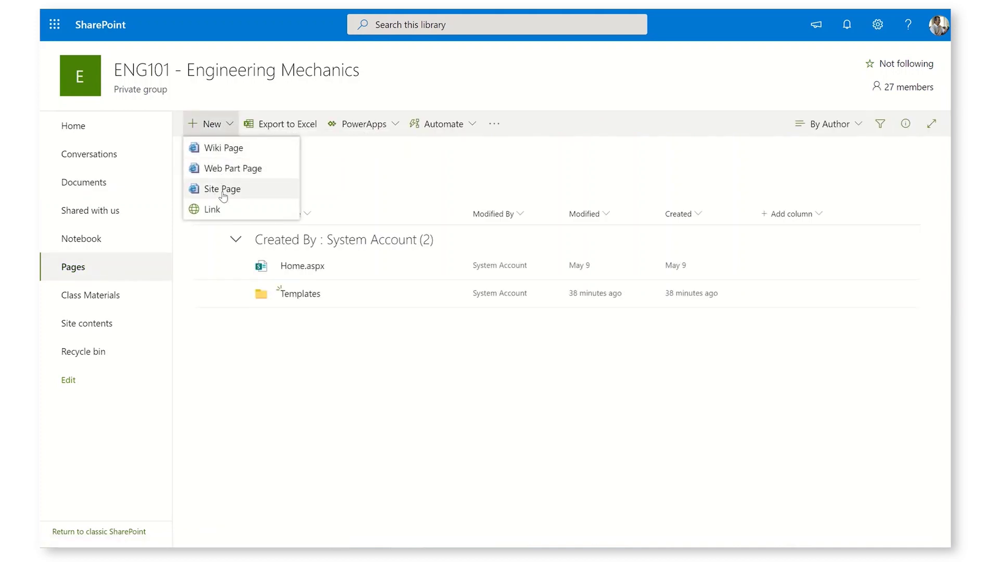
left_click(229, 189)
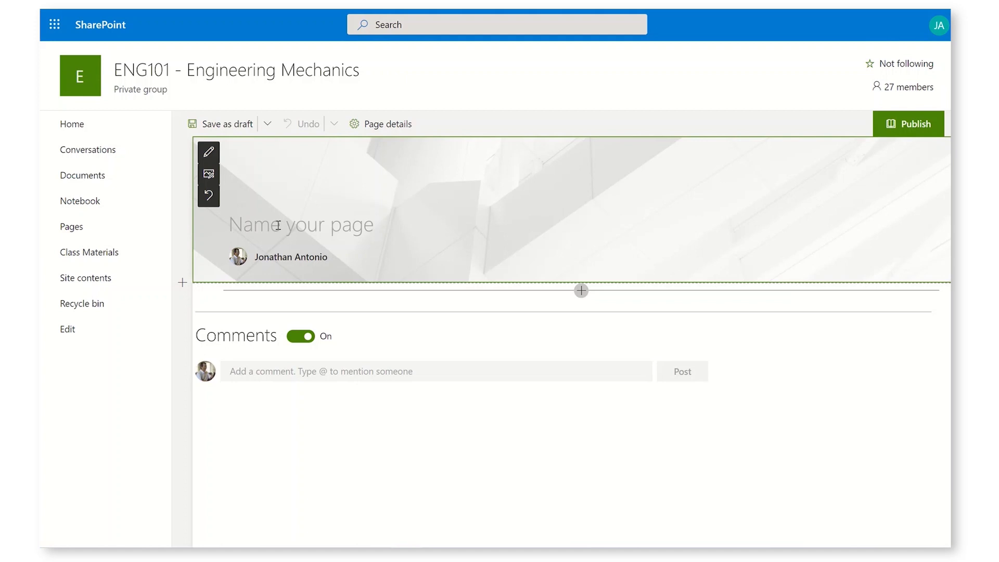
type("Week 1 - Force and Moment")
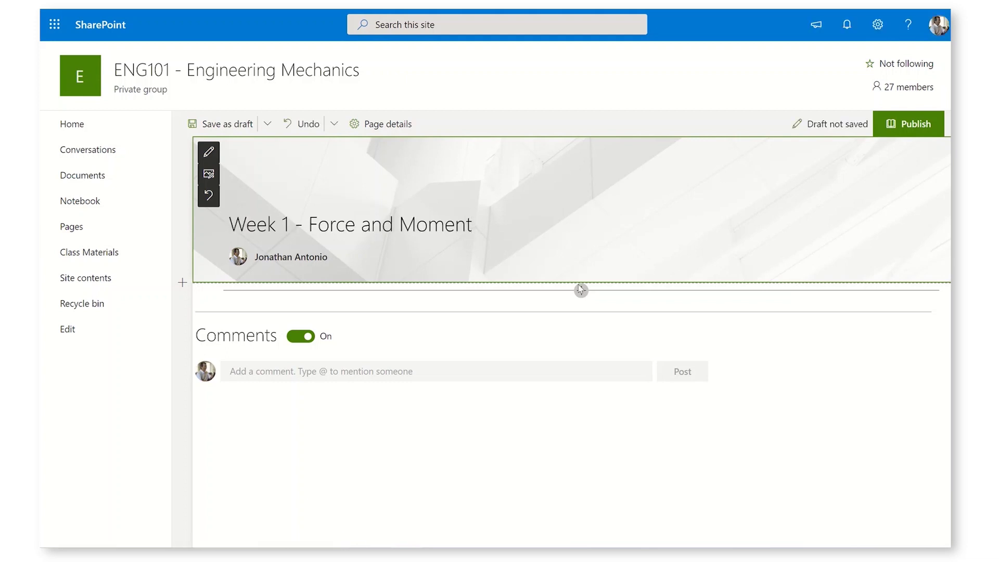
Step: Add a Text web part below the page title reading "Read Chapter 1 of the textbook"
left_click(581, 290)
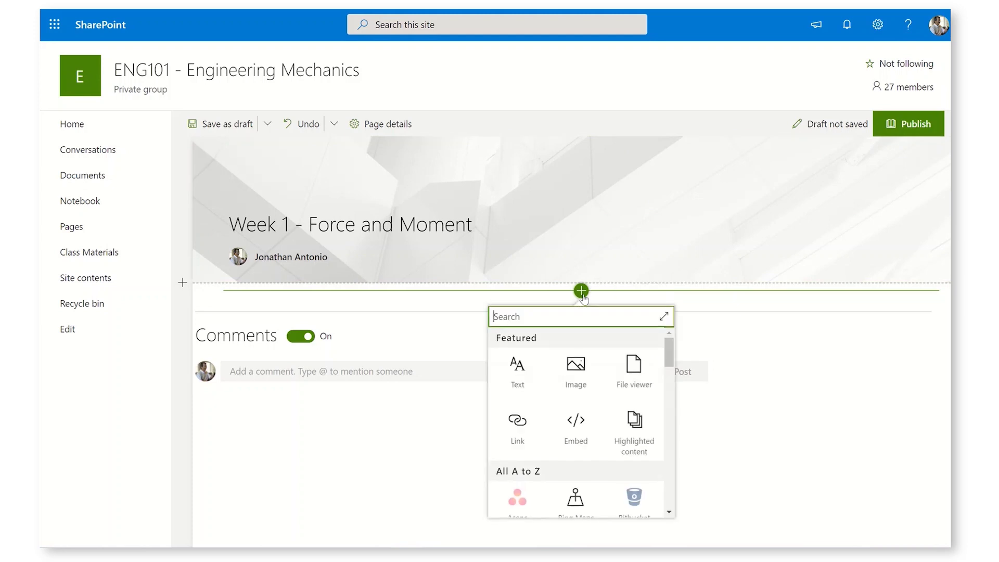
left_click(517, 367)
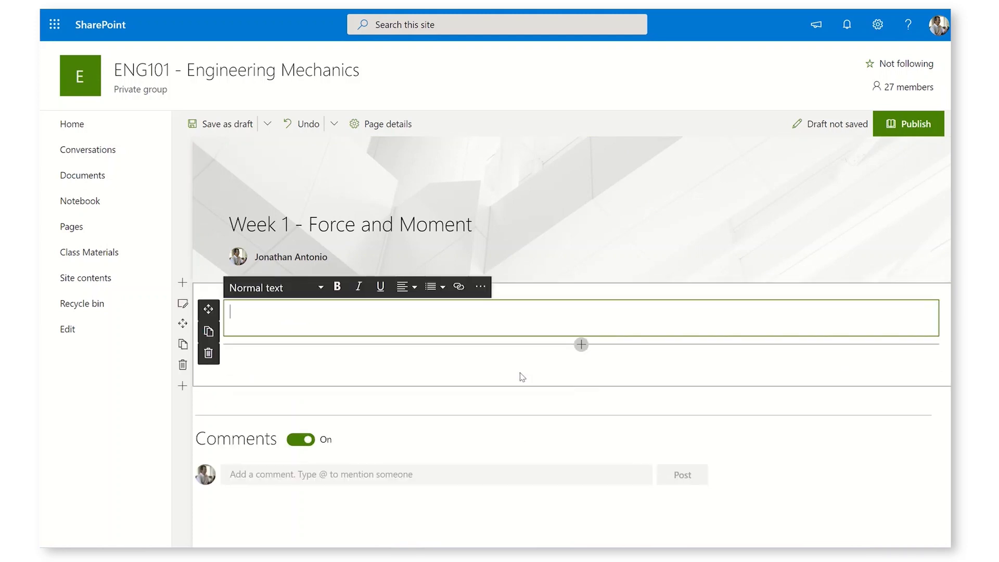
type("Read Chatpter 1 of the textb")
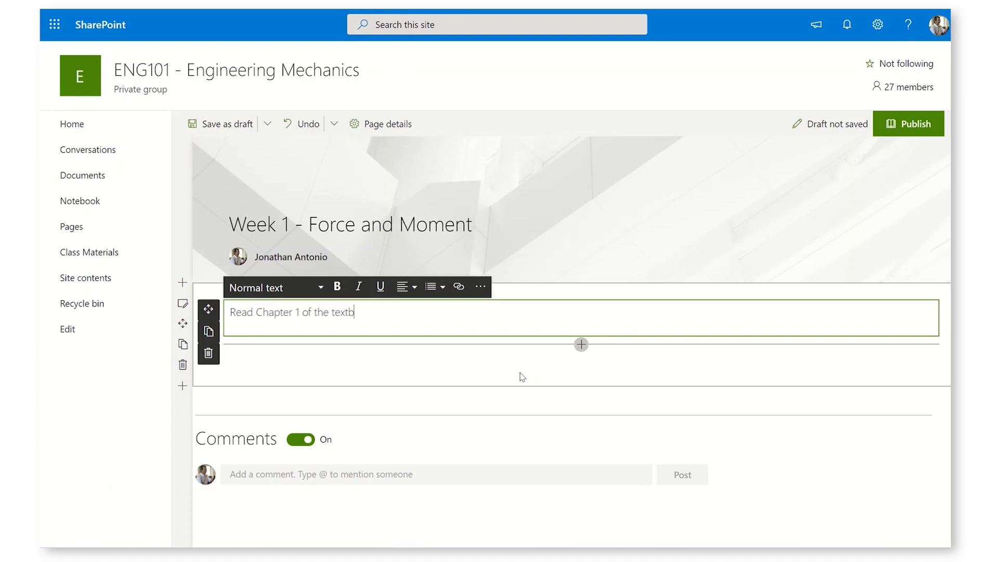
type("ook")
Step: Format the word "Read" in bold green and duplicate the text web part twice
double_click(242, 312)
left_click(337, 288)
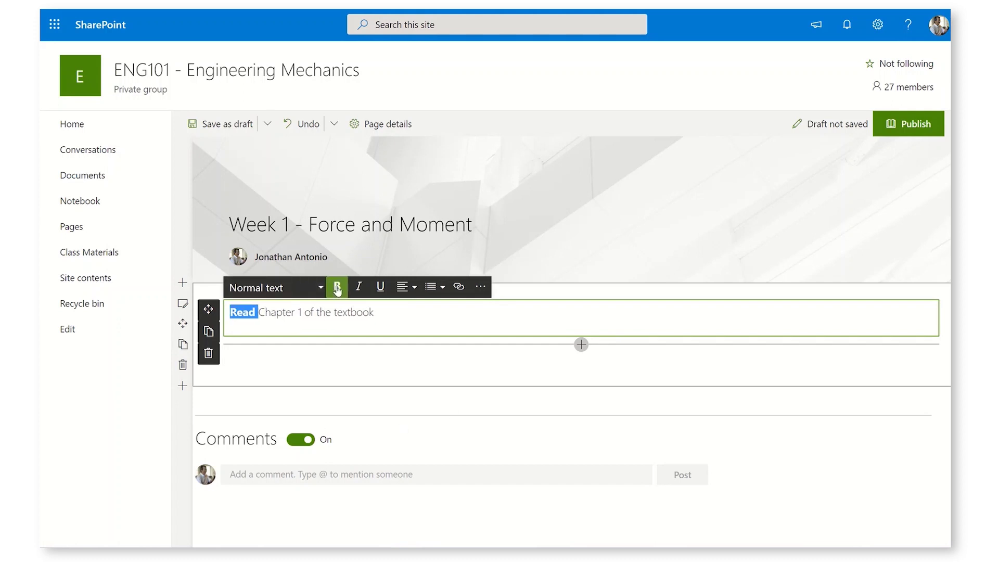
left_click(480, 286)
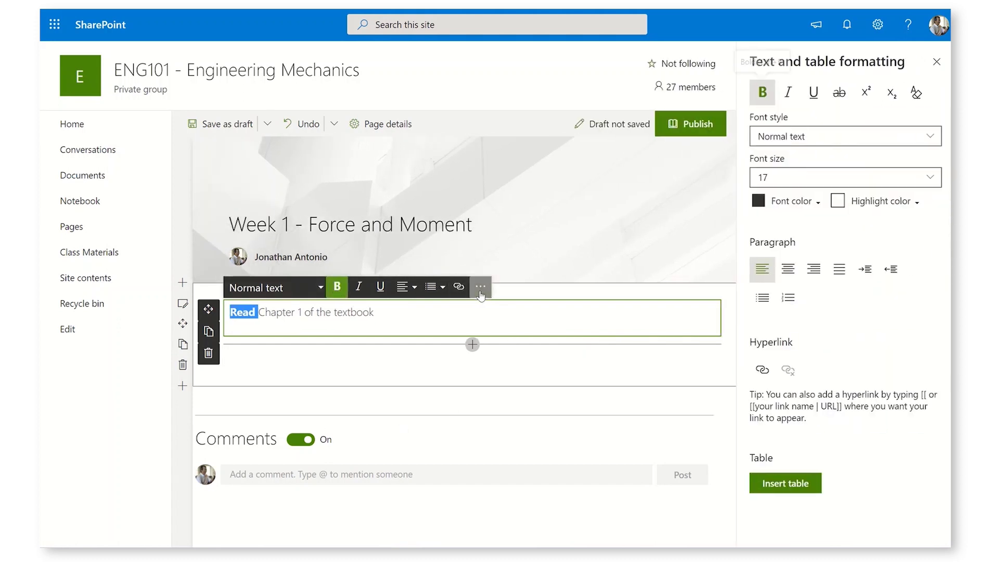
left_click(798, 208)
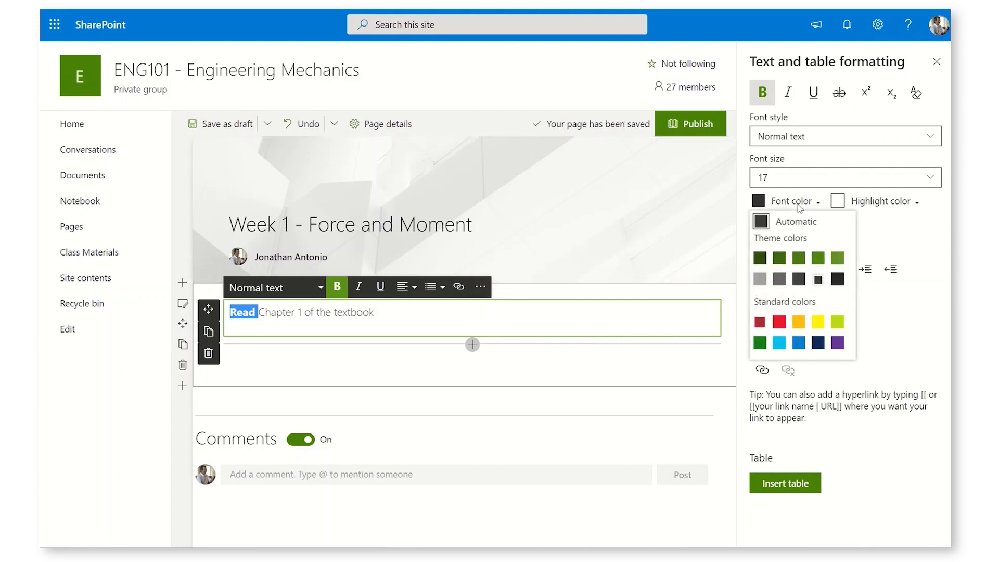
left_click(819, 262)
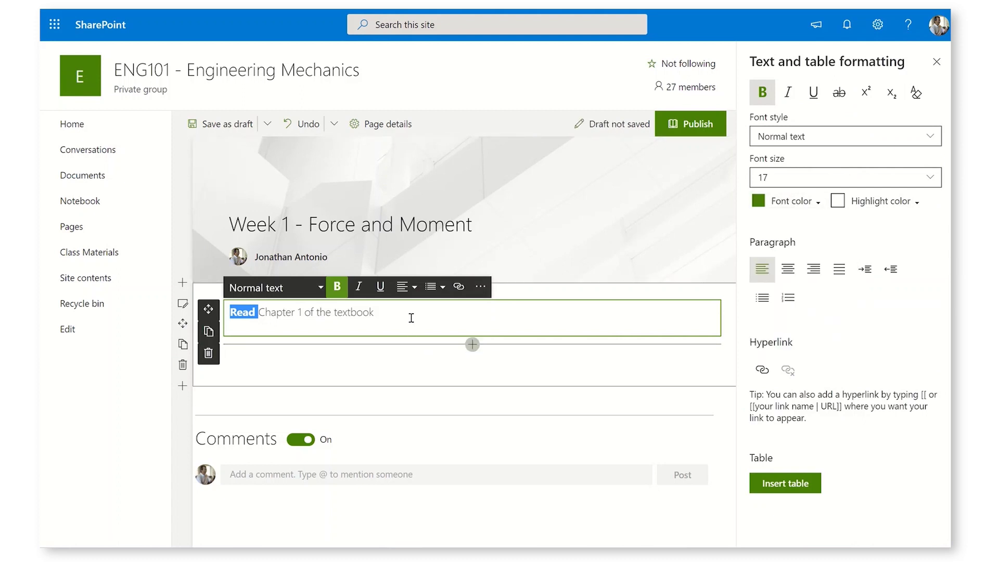
left_click(208, 331)
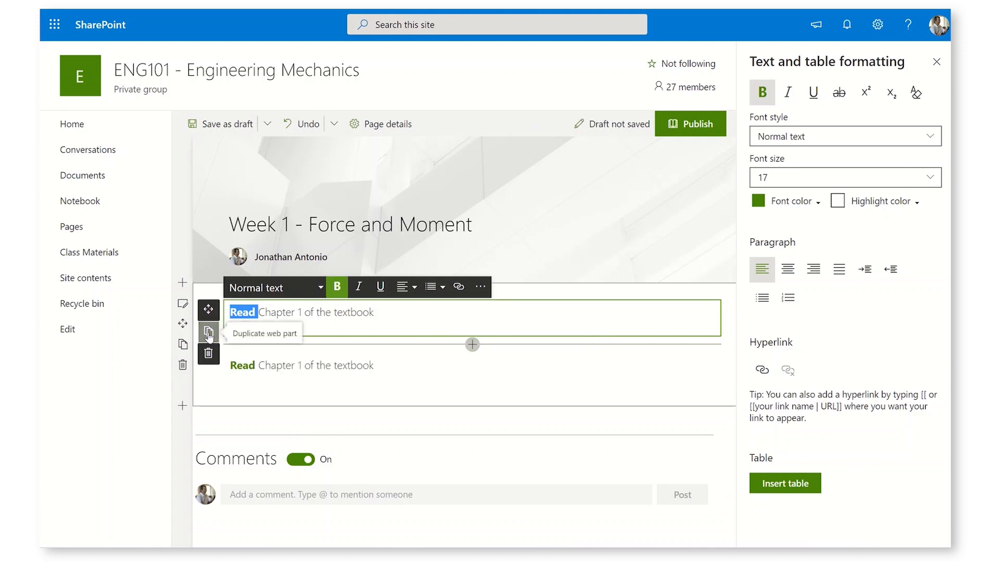
left_click(208, 332)
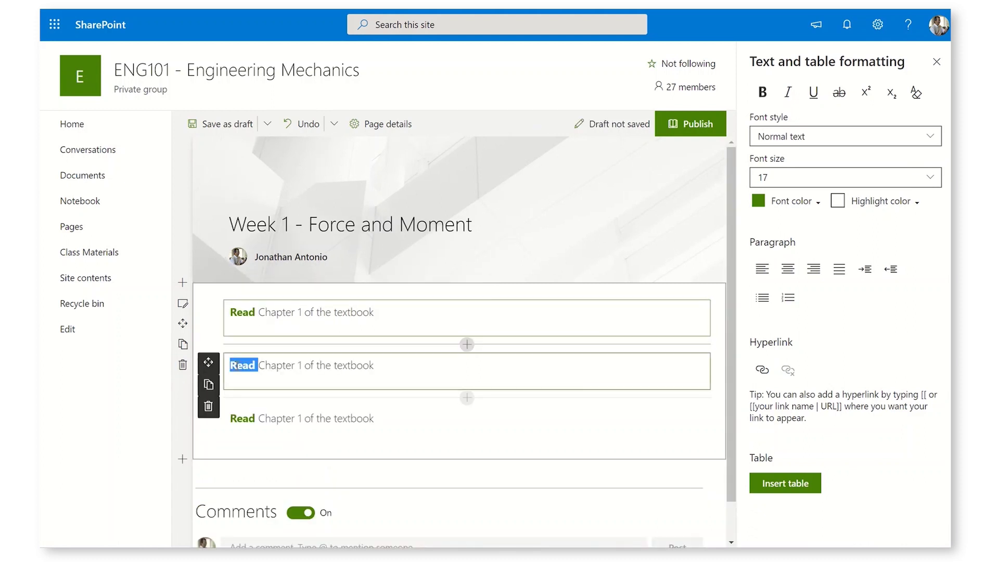
Step: Change the second text block to "Review the lecture slide", keeping "Review" in bold green
type("Review")
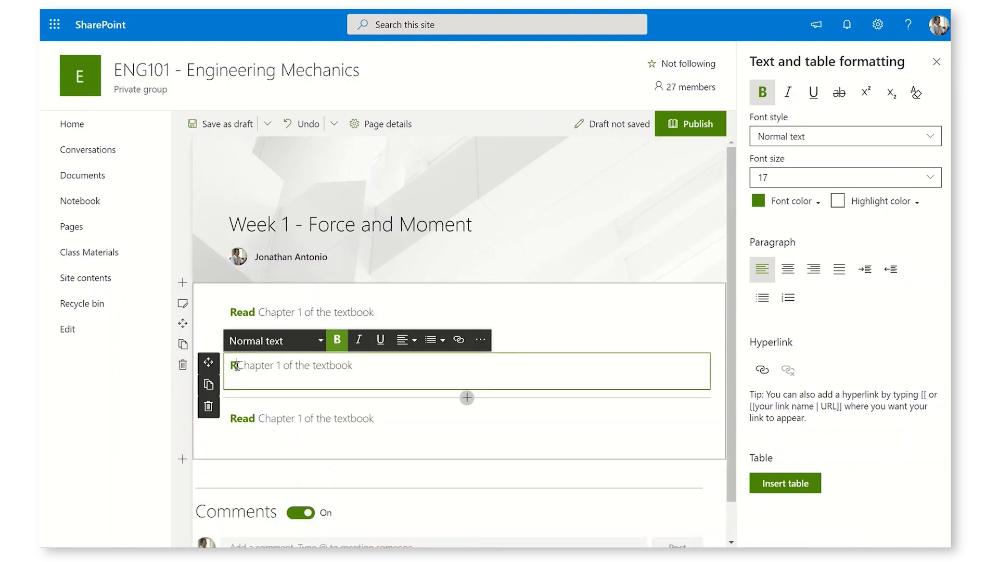
double_click(271, 366)
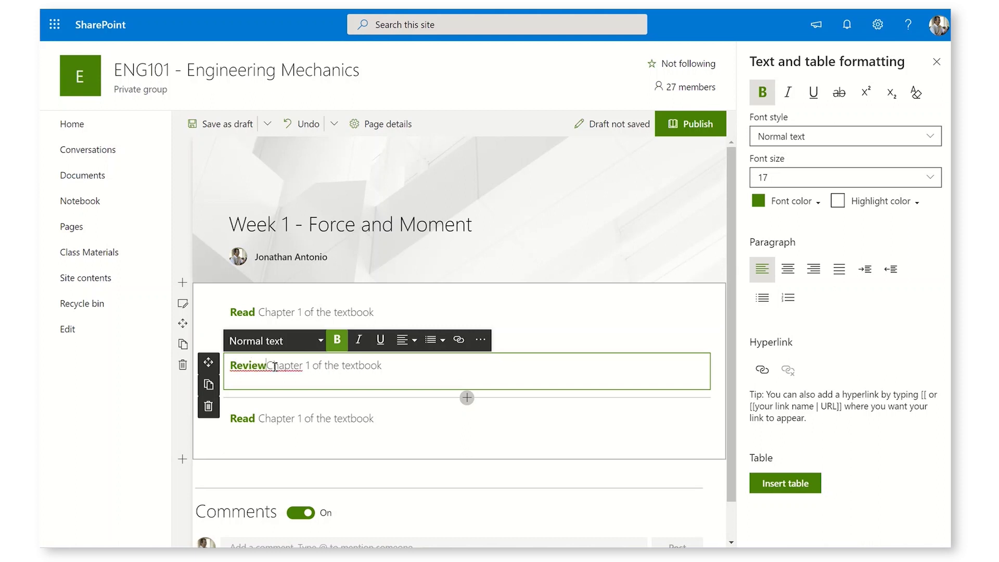
left_click(270, 366)
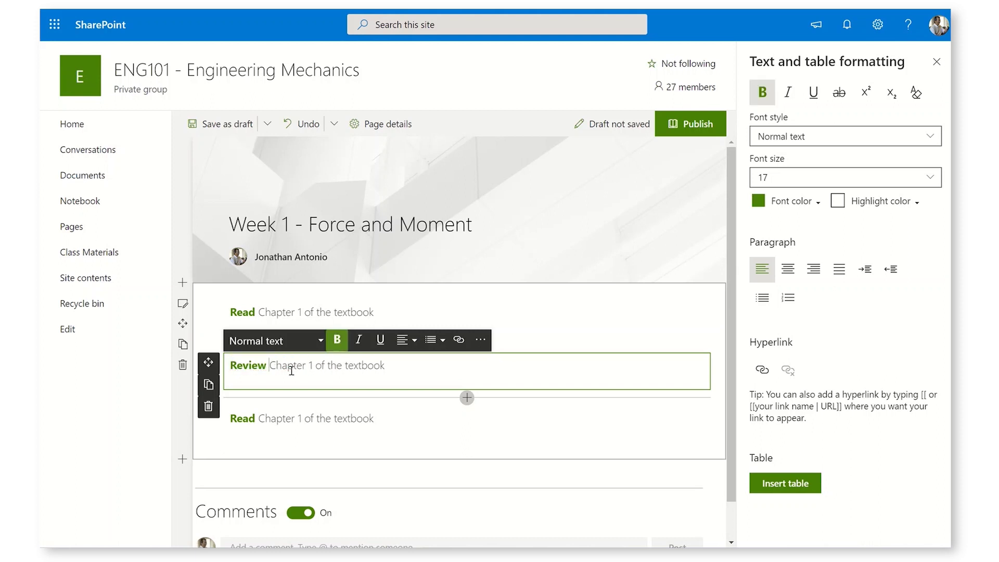
double_click(294, 366)
type("the lecture slide")
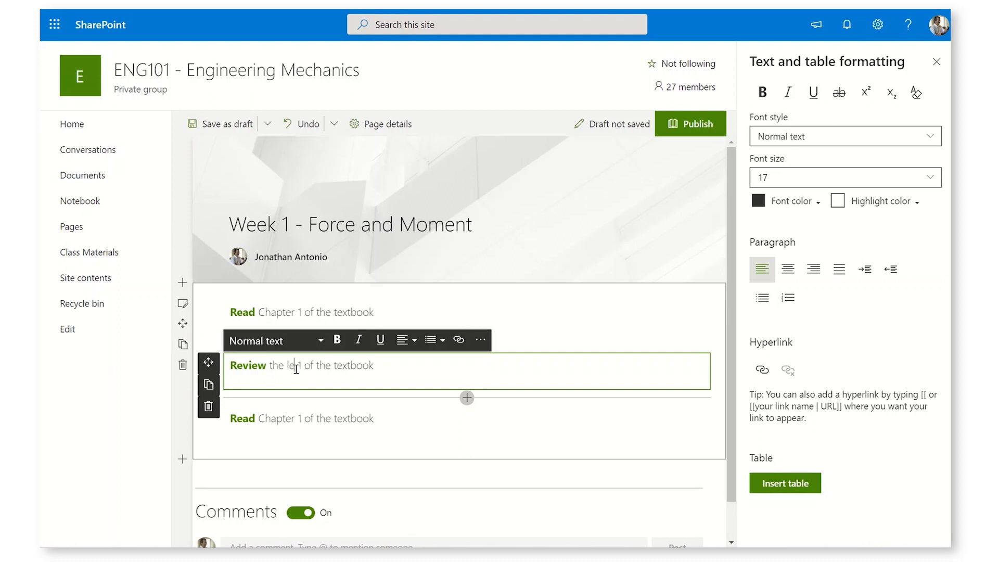
key("Delete")
key("Delete")
key("Delete")
key("Delete")
key("Delete")
key("Delete")
key("Delete")
key("Delete")
key("Delete")
key("Delete")
key("Delete")
key("Delete")
key("Delete")
key("Delete")
key("Delete")
key("Delete")
key("Delete")
Step: Change the third text block to "Watch the lecture recording", keeping "Watch" in bold green
double_click(243, 418)
type("Watch")
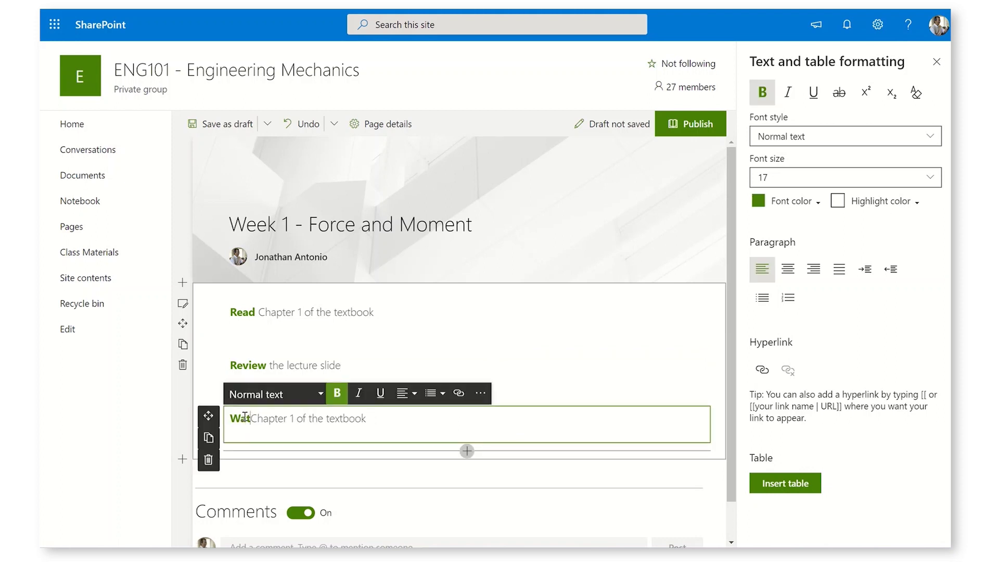
double_click(285, 418)
type("the lecture recording")
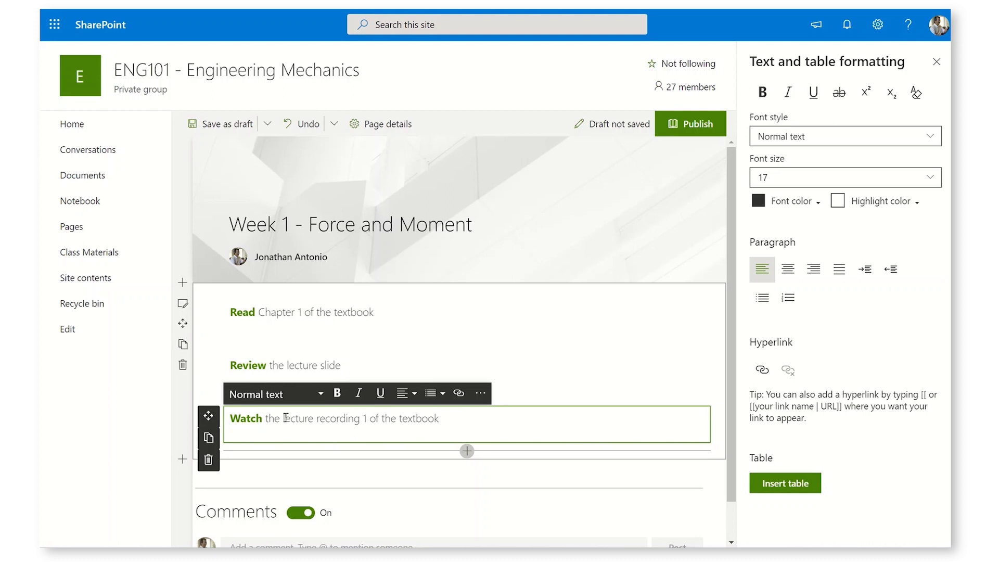
key("Delete")
key("Delete")
key("Delete")
key("Delete")
key("Delete")
key("Delete")
key("Delete")
key("Delete")
key("Delete")
key("Delete")
key("Delete")
key("Delete")
key("Delete")
key("Delete")
key("Delete")
key("Delete")
key("Delete")
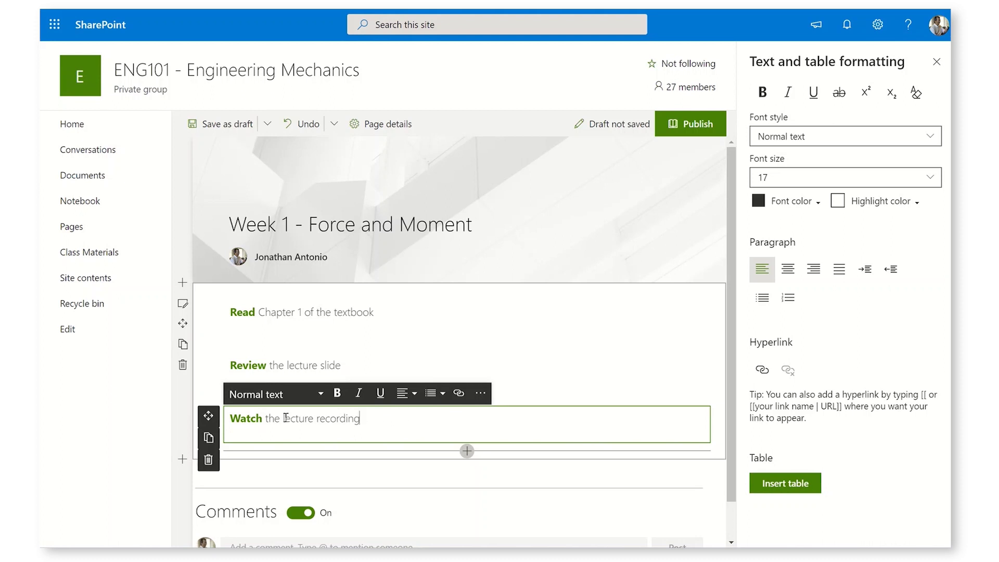
Step: Insert a File viewer below the Review text showing "ENG101 Week 1 - Force and Moment.pdf" from the site's Class Materials, captioned "W1 Slides"
left_click(351, 332)
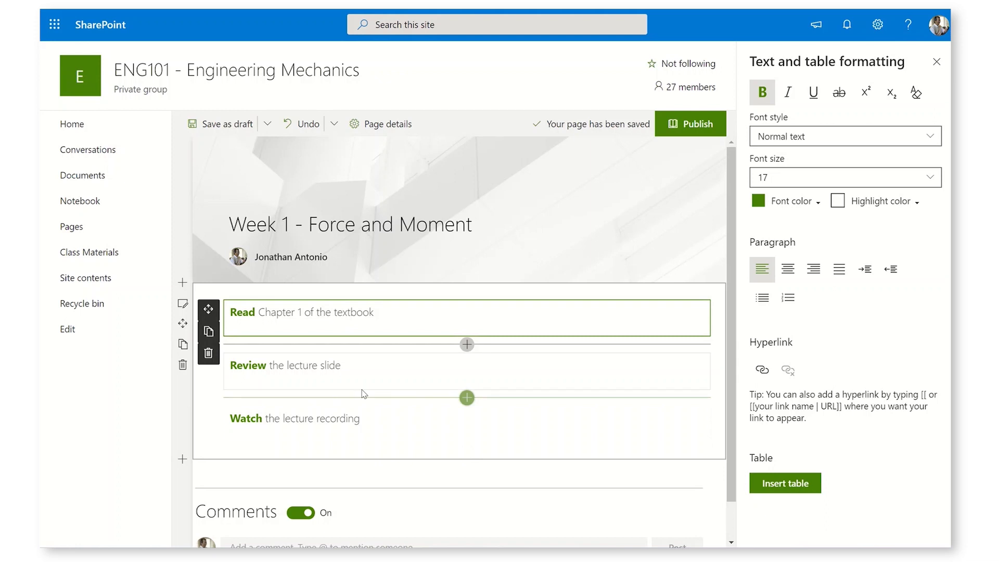
left_click(467, 397)
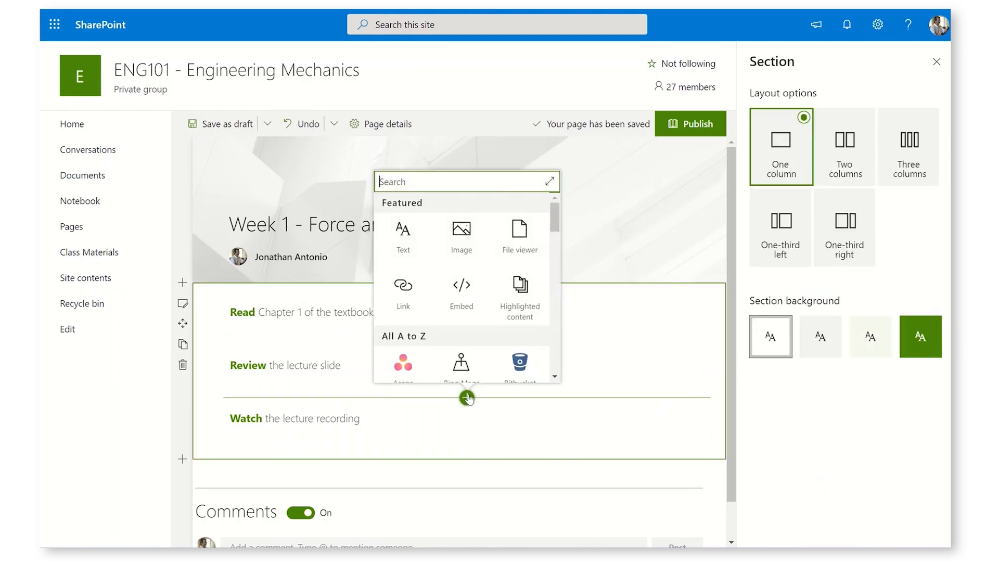
left_click(544, 247)
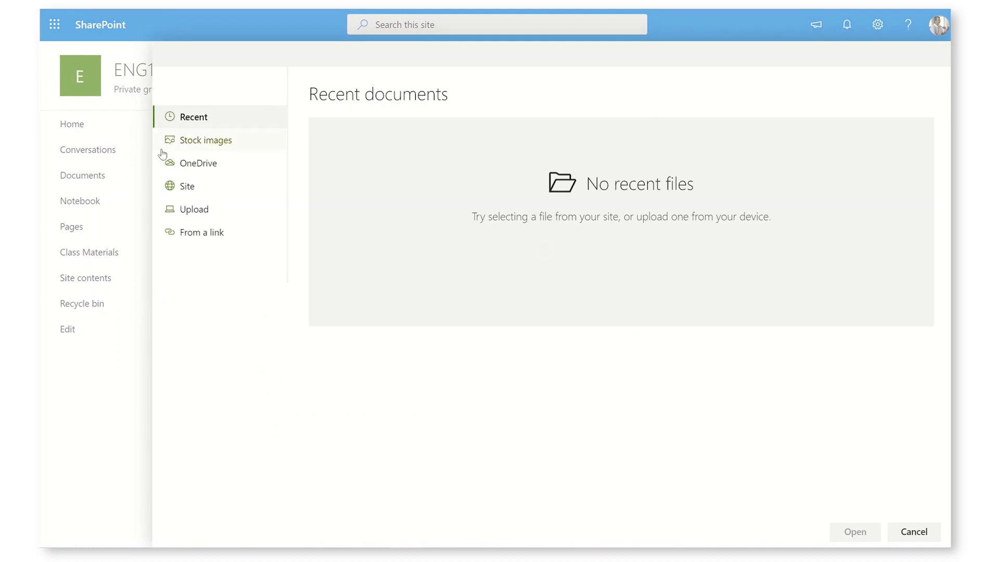
left_click(196, 187)
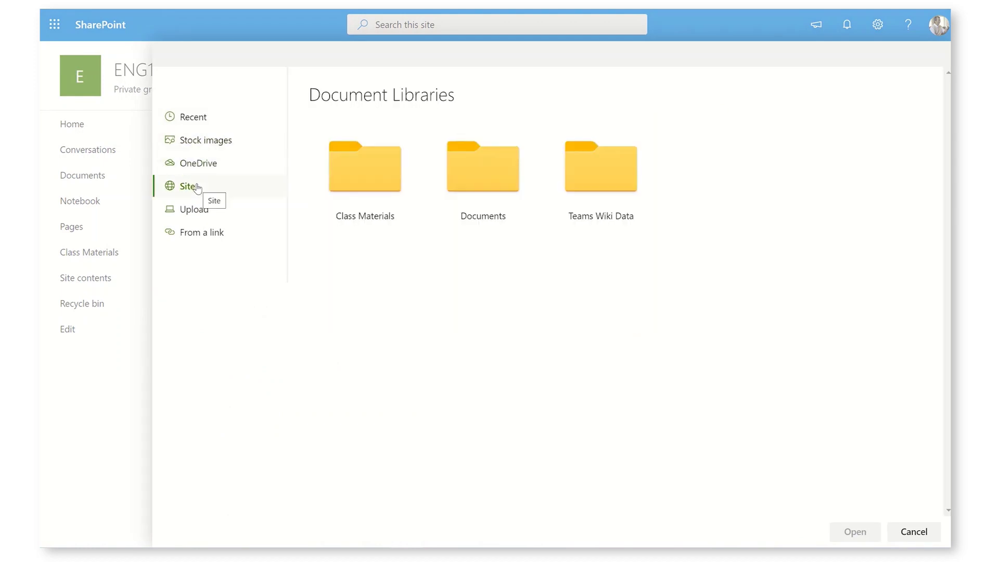
left_click(367, 218)
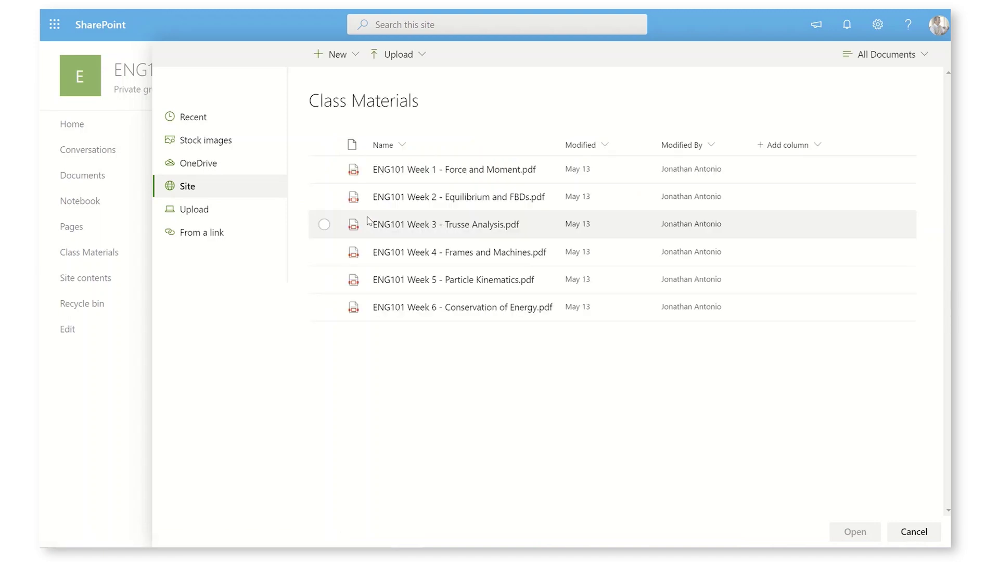
left_click(323, 171)
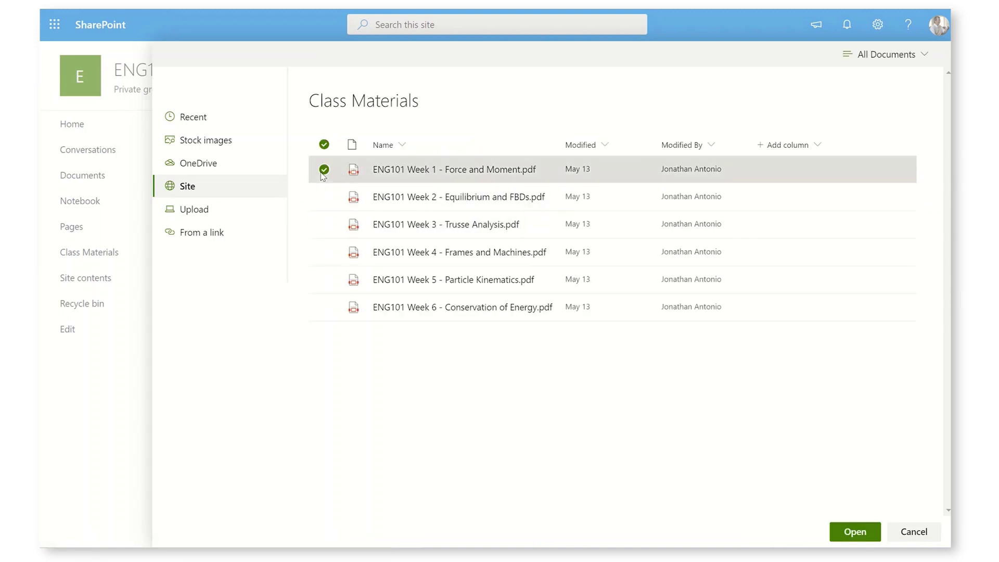
left_click(864, 540)
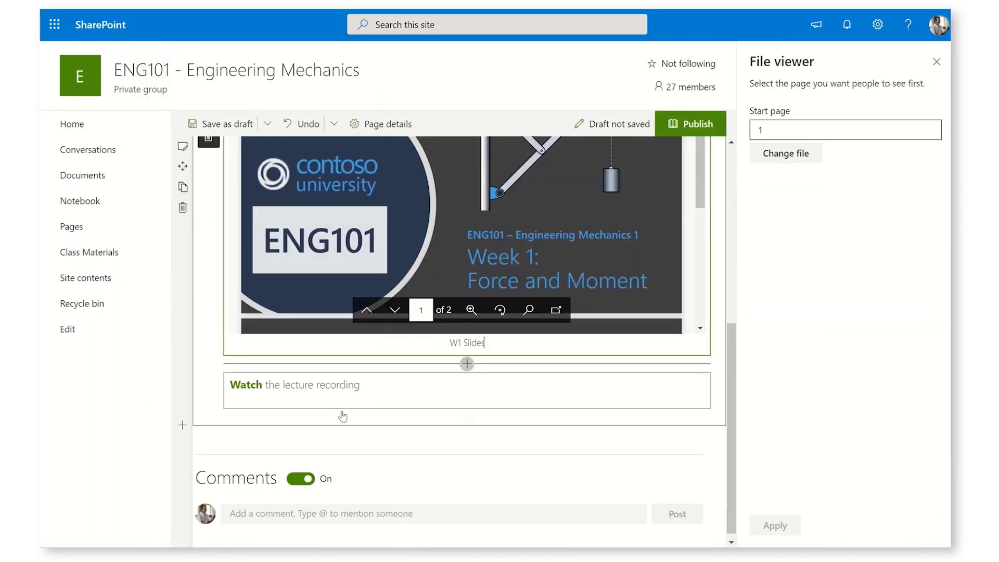
Step: Add a Stream web part below the Watch text and set its source to Single video
left_click(314, 385)
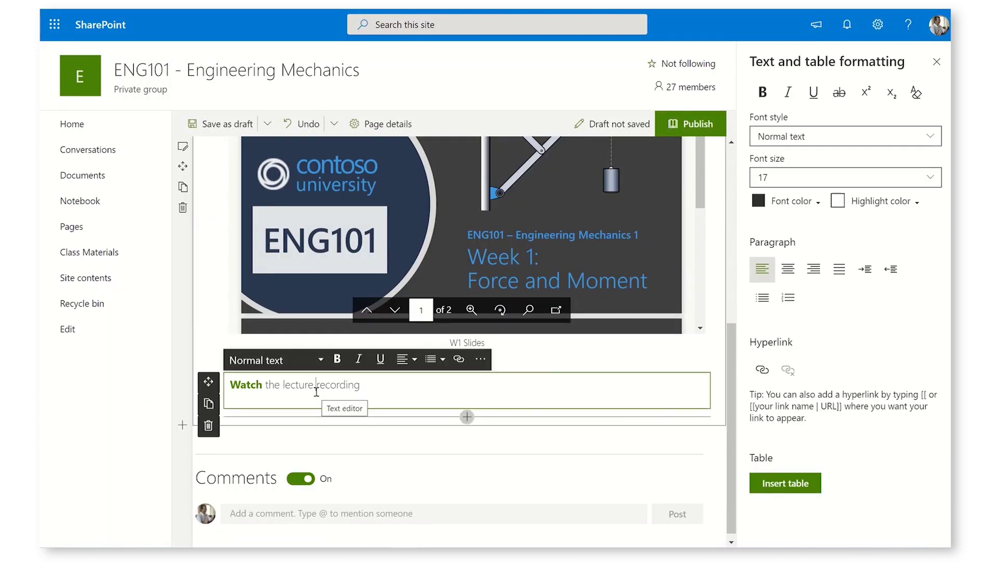
left_click(467, 418)
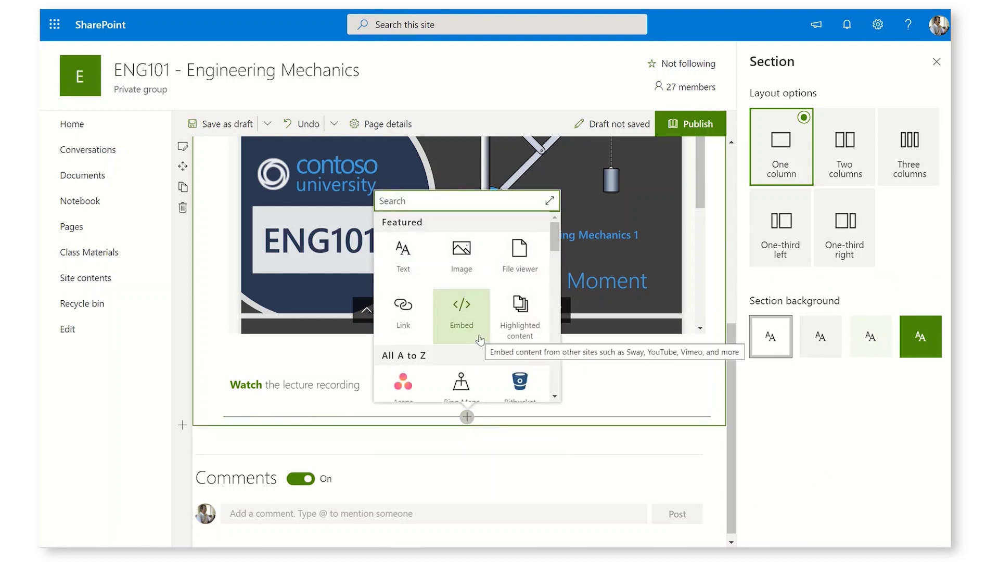
scroll(480, 339, "down", 10)
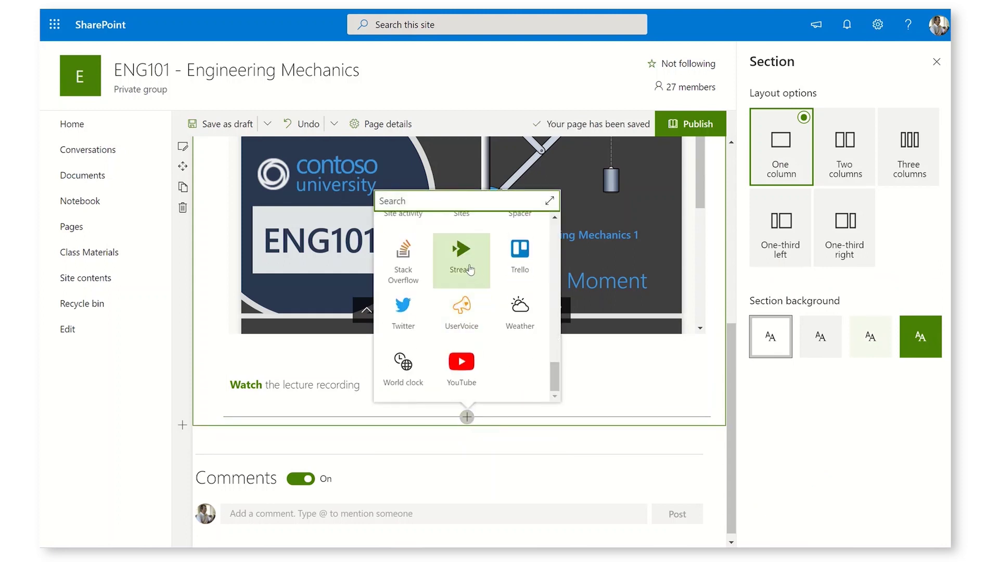
left_click(470, 270)
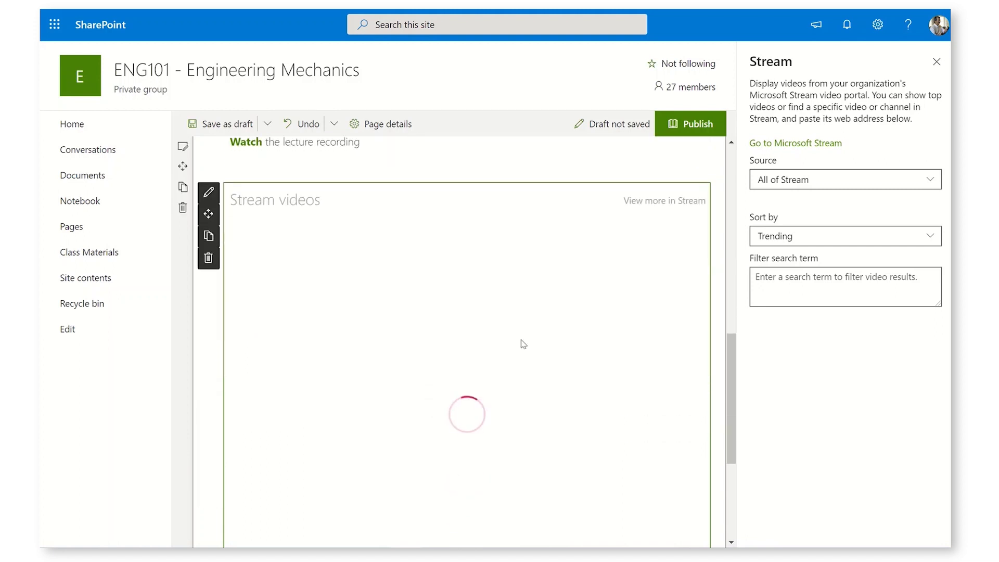
left_click(871, 187)
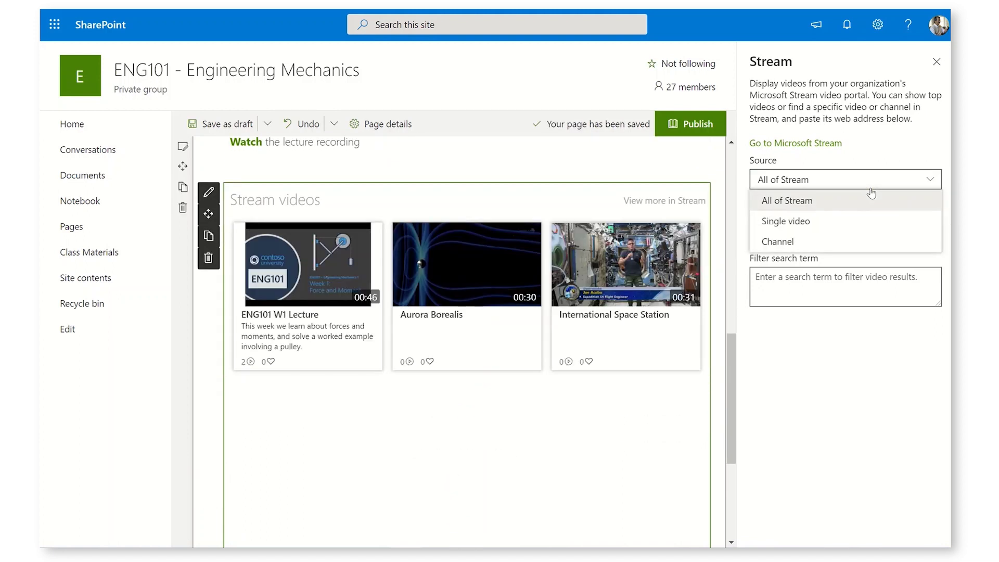
left_click(819, 223)
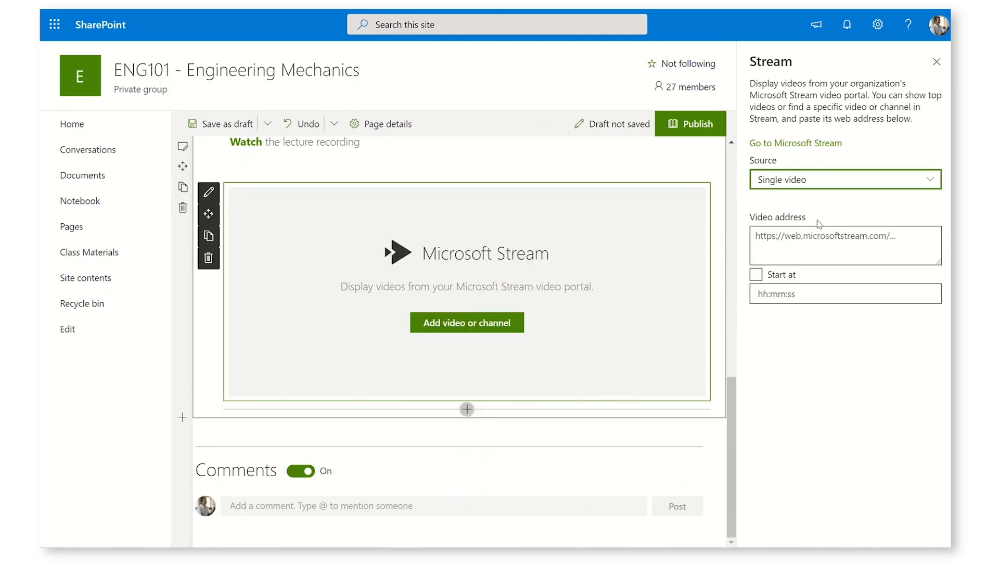
Step: Open Stream in a new tab and copy the direct link to the "ENG101 W1 Lecture" video from My content
left_click(55, 24)
left_click(223, 260)
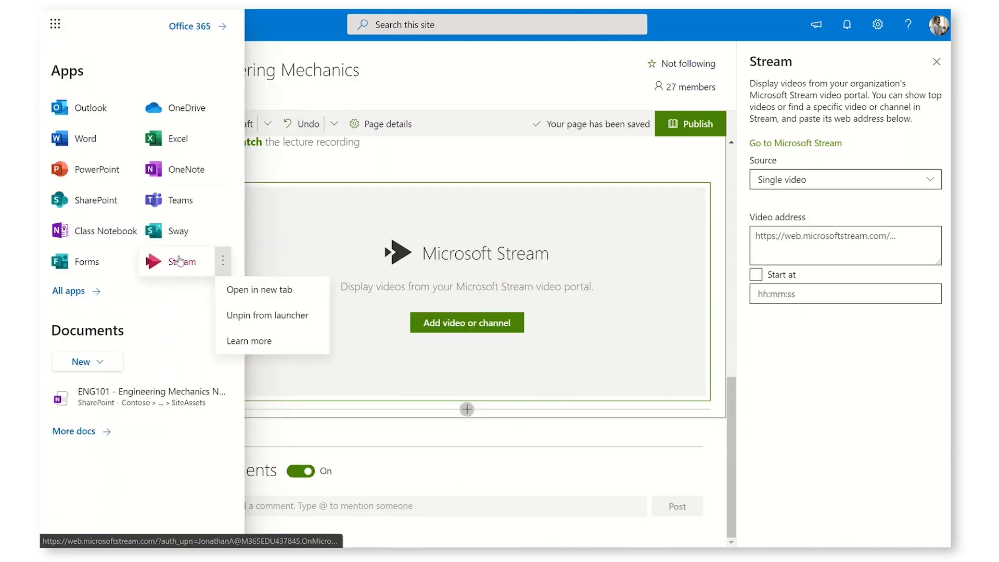
left_click(249, 289)
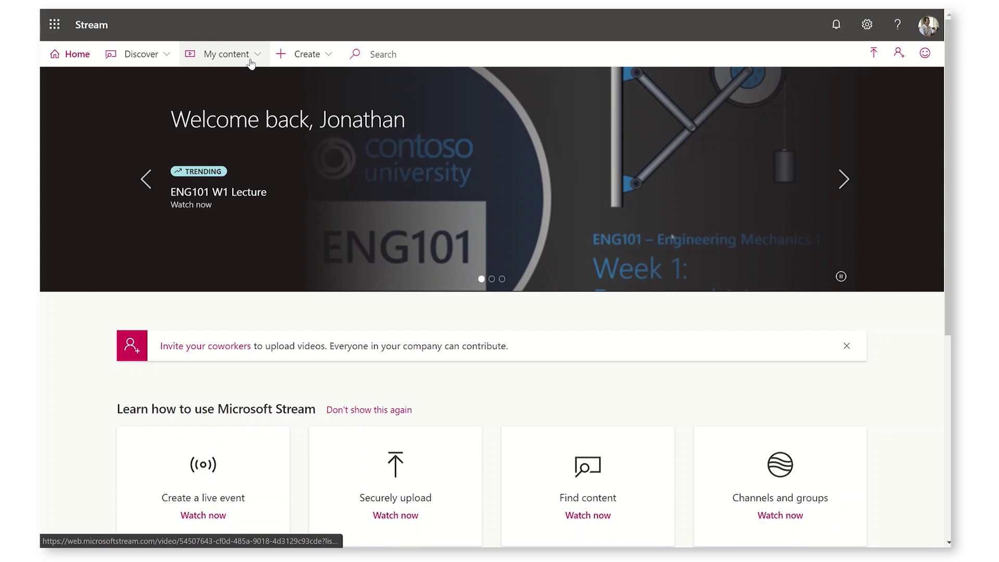
left_click(251, 64)
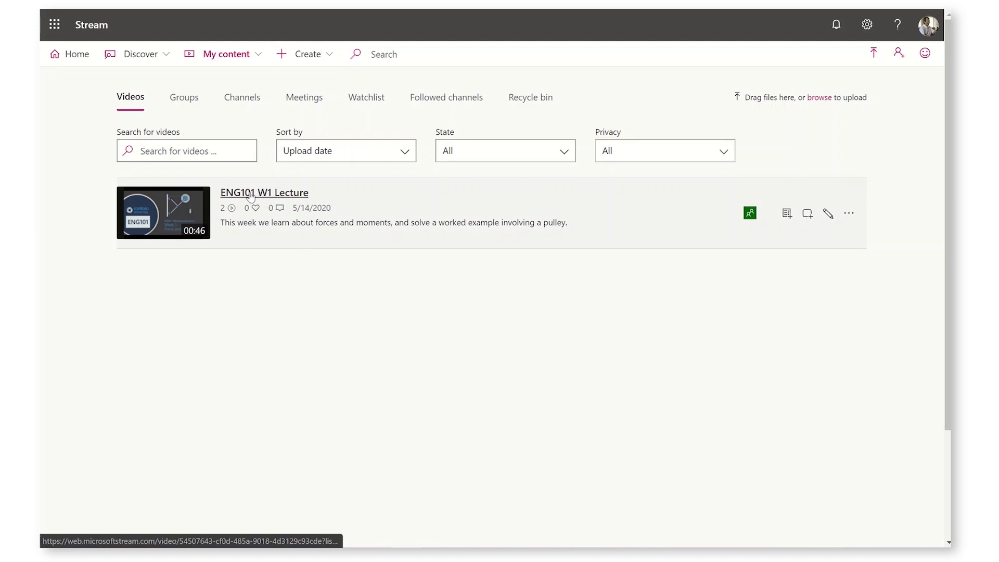
left_click(849, 213)
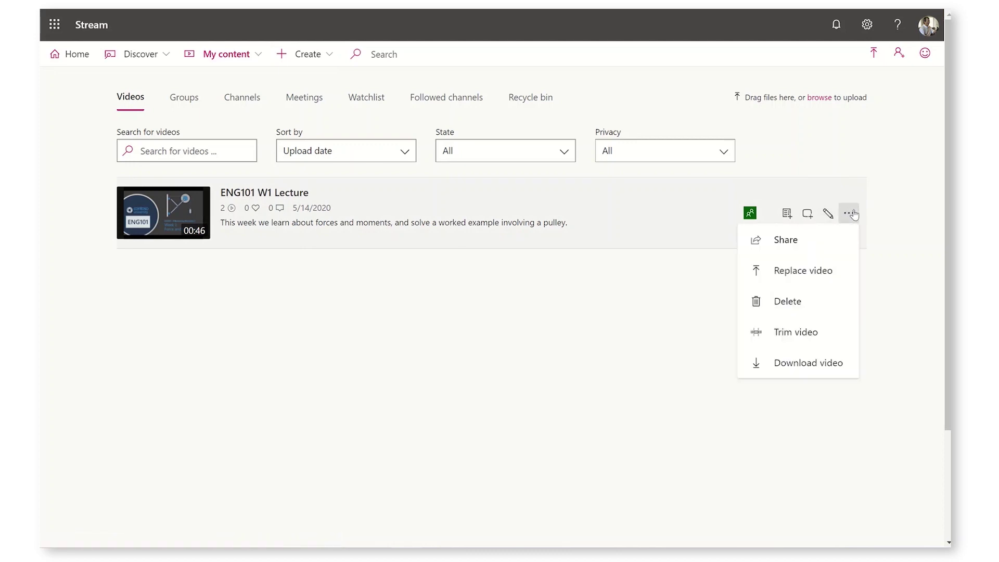
left_click(819, 239)
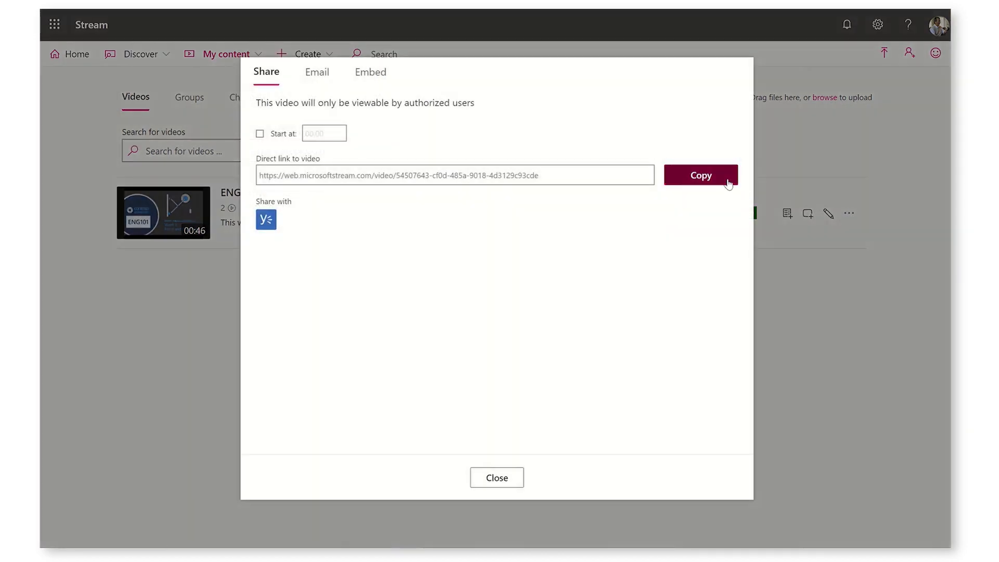
left_click(728, 182)
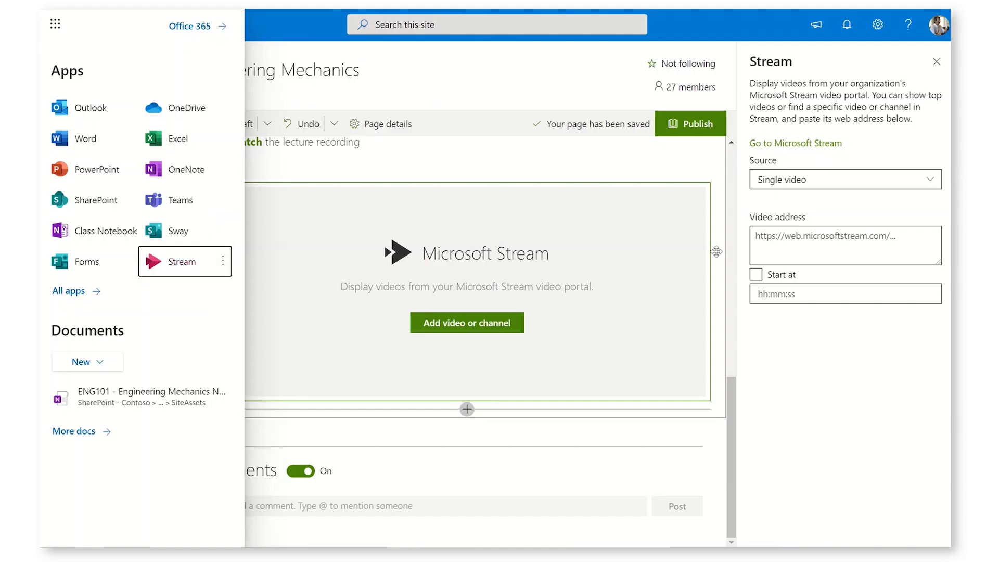
Step: Back on the SharePoint page, paste the copied link as the Stream web part's video address and close its settings
left_click(814, 241)
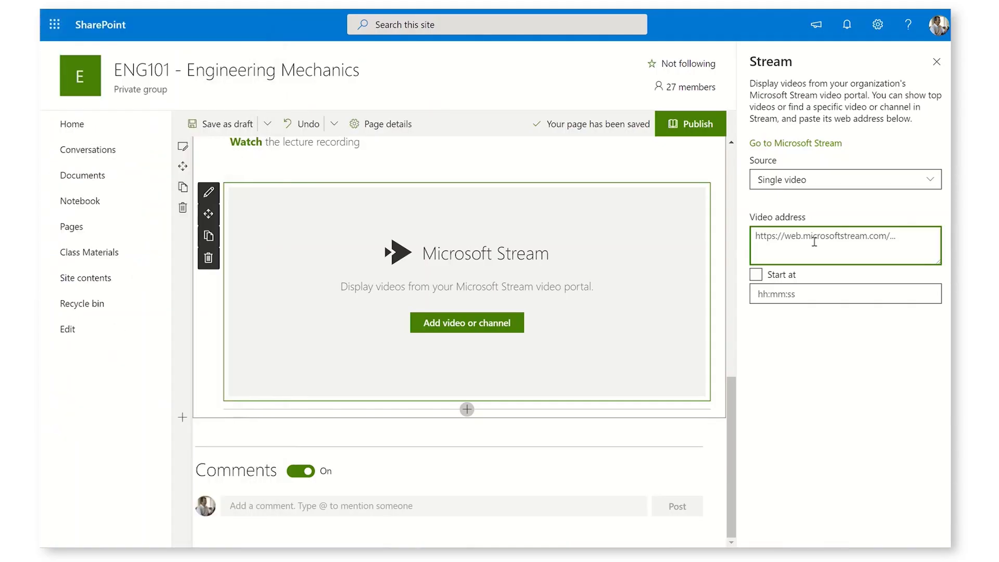
key("ctrl+v")
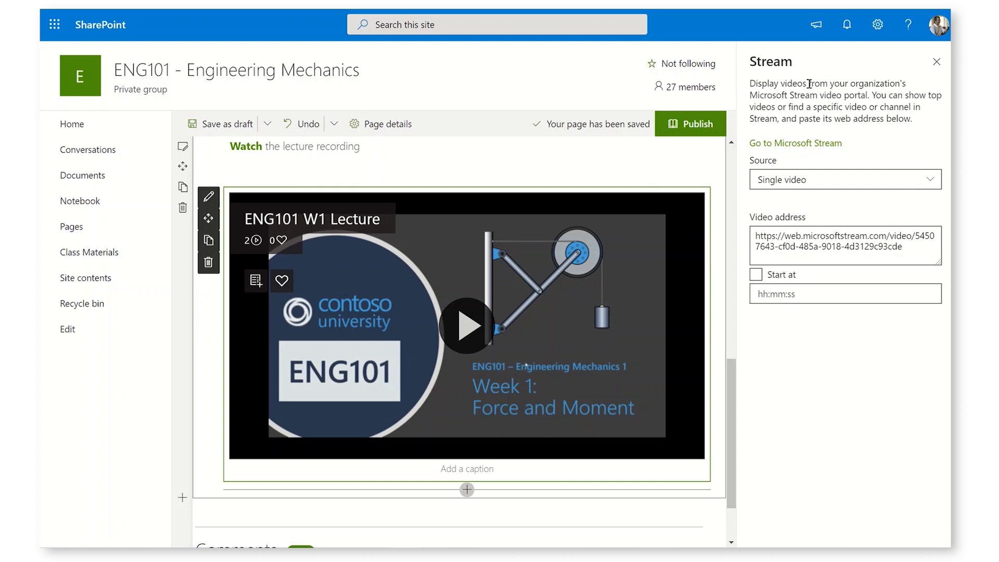
left_click(936, 62)
Step: Change the layout of the page section holding the Read, Review and Watch content to One-third right
scroll(554, 177, "up", 10)
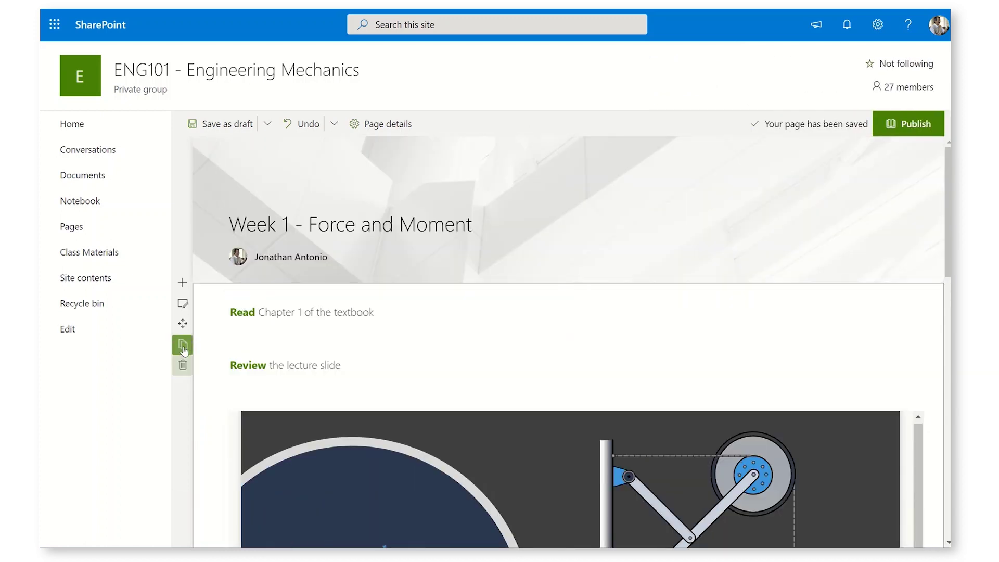
left_click(183, 305)
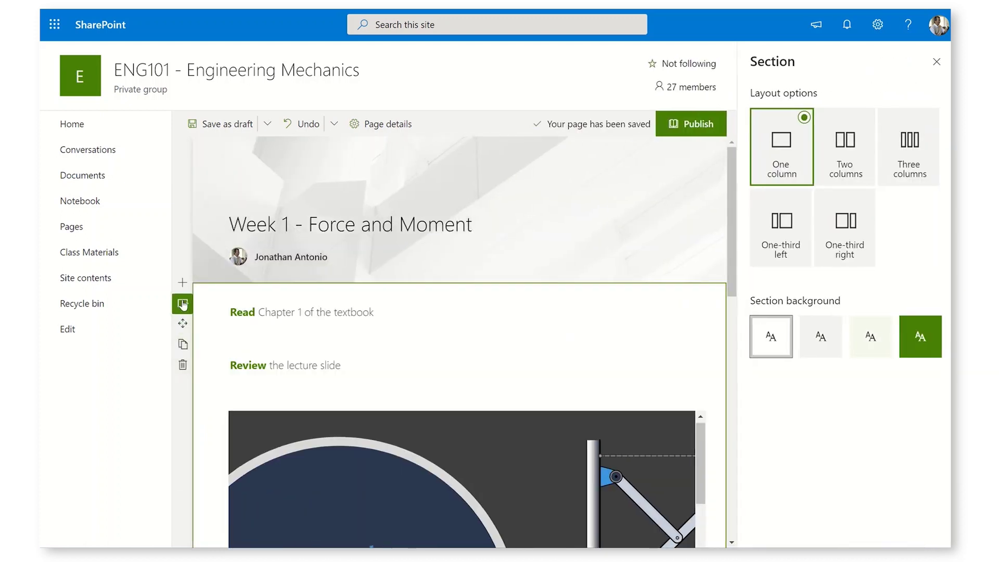
left_click(845, 257)
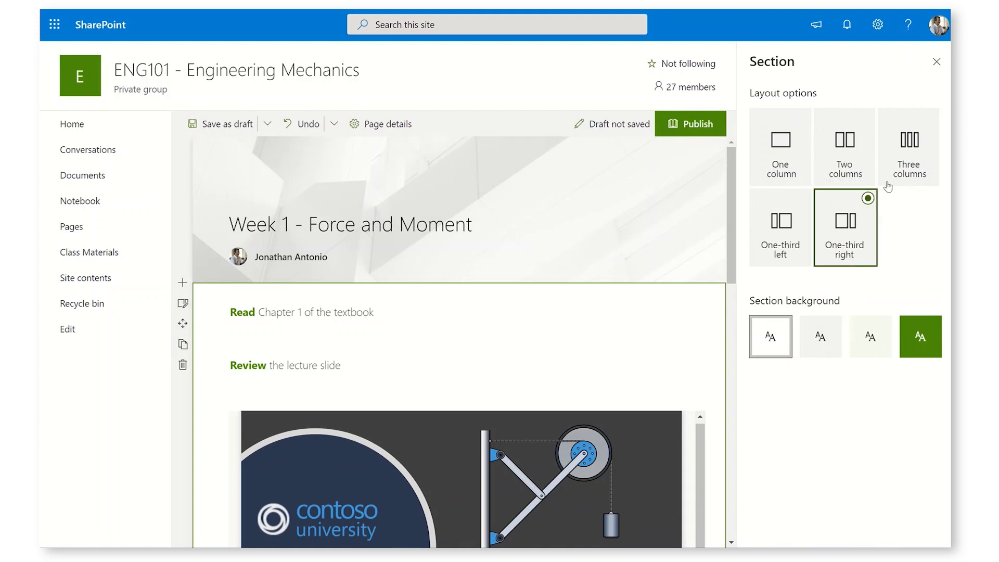
left_click(936, 61)
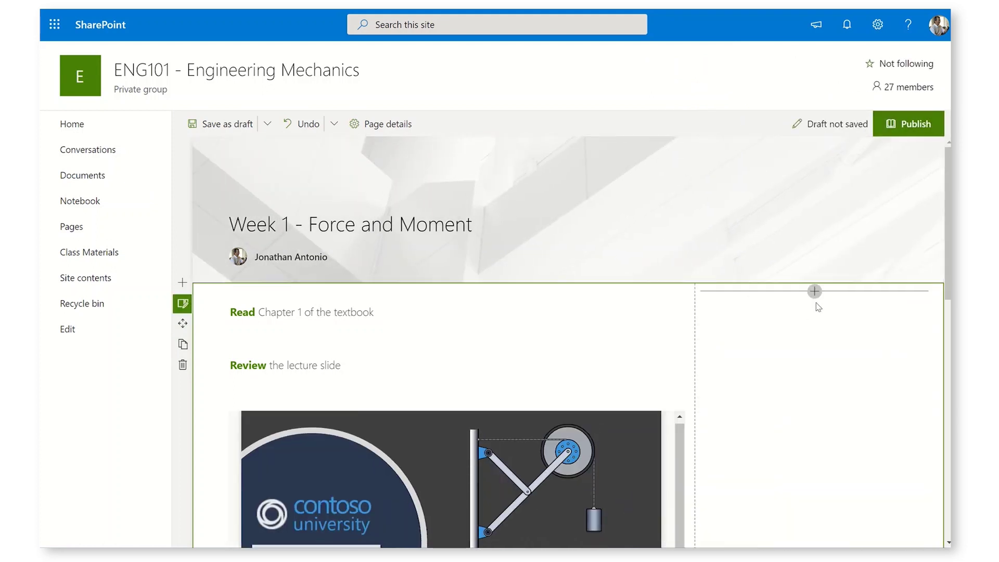
Step: Add a Microsoft Forms web part to the section's empty one-third column
left_click(815, 291)
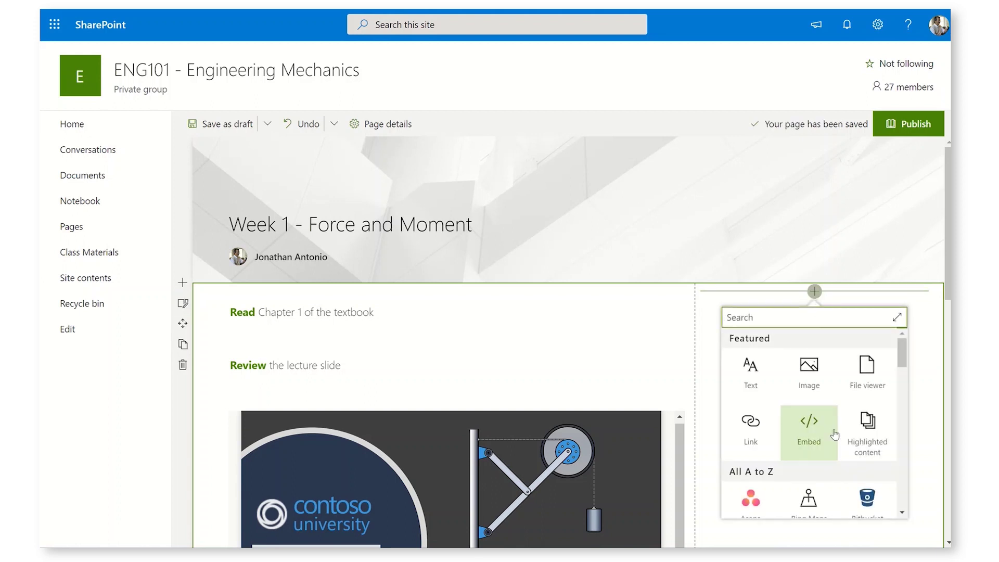
scroll(835, 435, "down", 2)
scroll(834, 435, "down", 5)
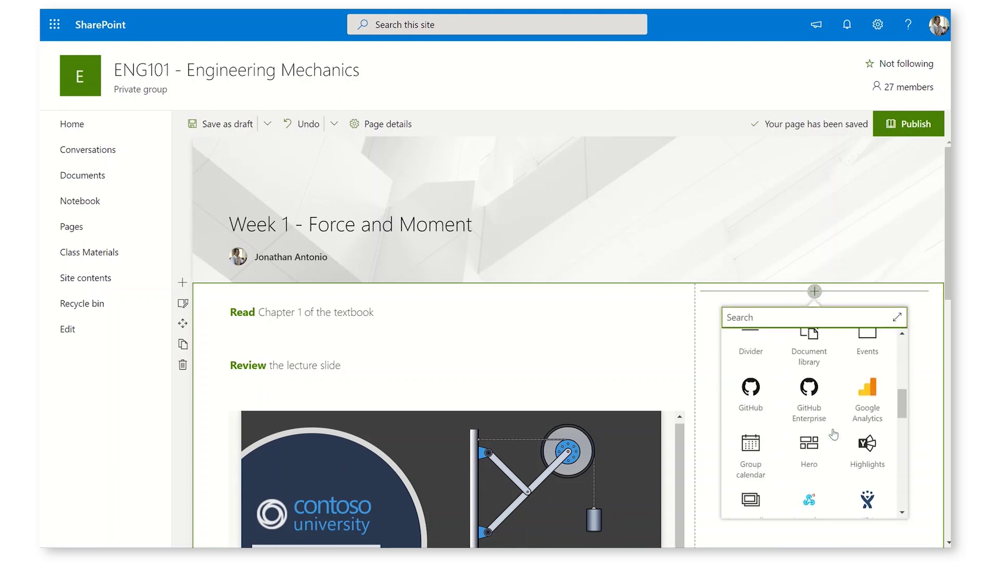
scroll(834, 435, "down", 1)
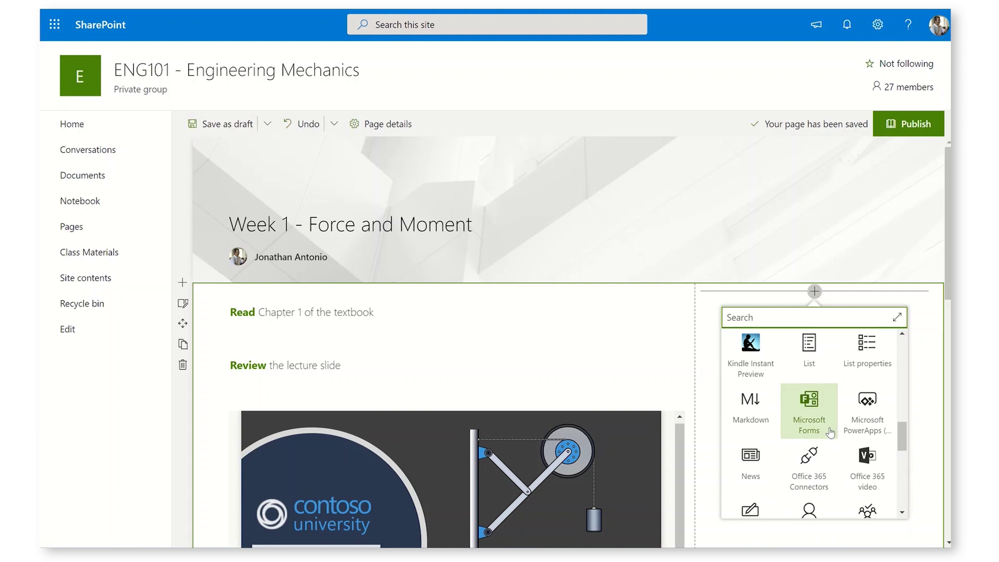
left_click(815, 422)
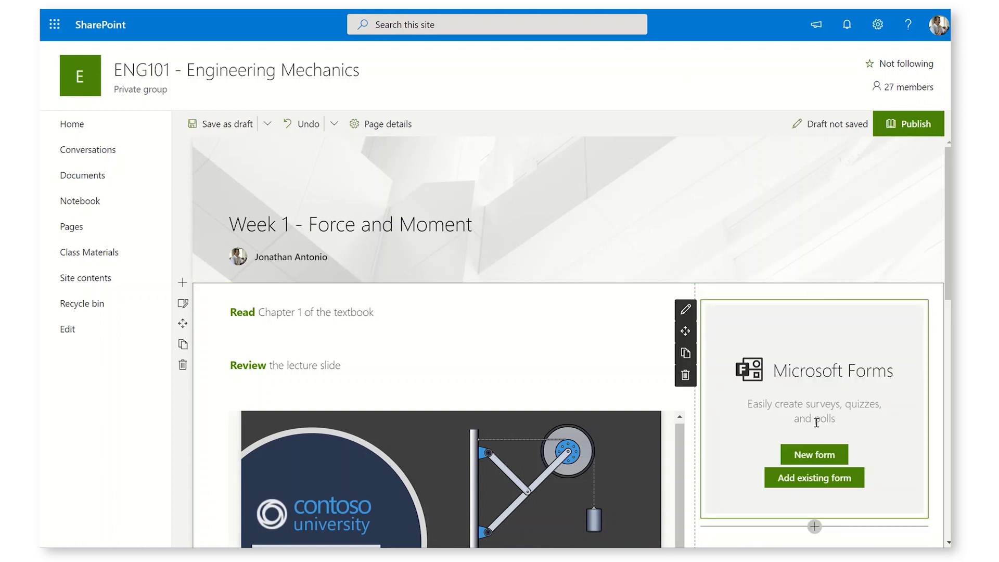
Step: Choose to add an existing form, open "Week 1 Poll" from the group forms in Microsoft Forms and copy its sharing link
left_click(811, 479)
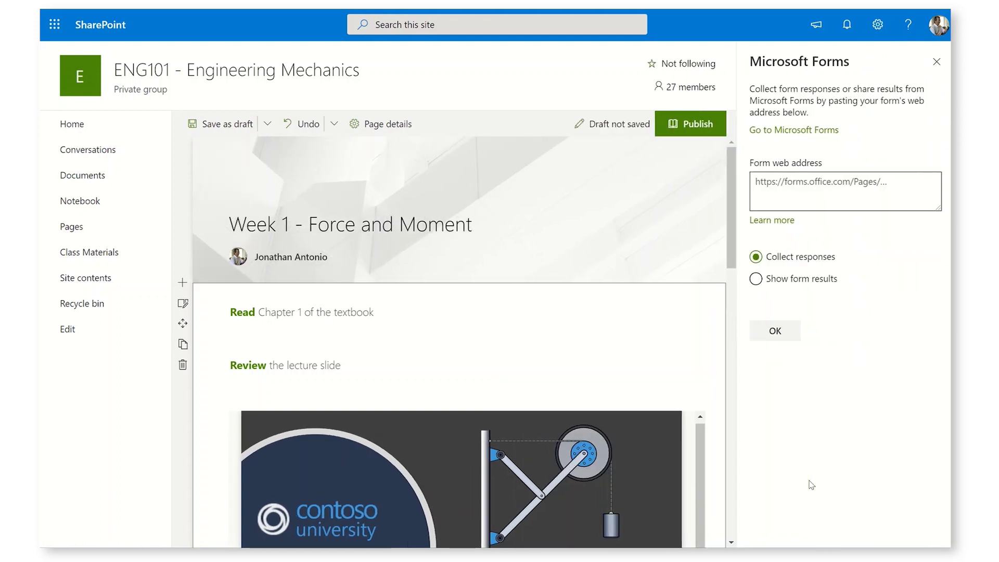
left_click(809, 131)
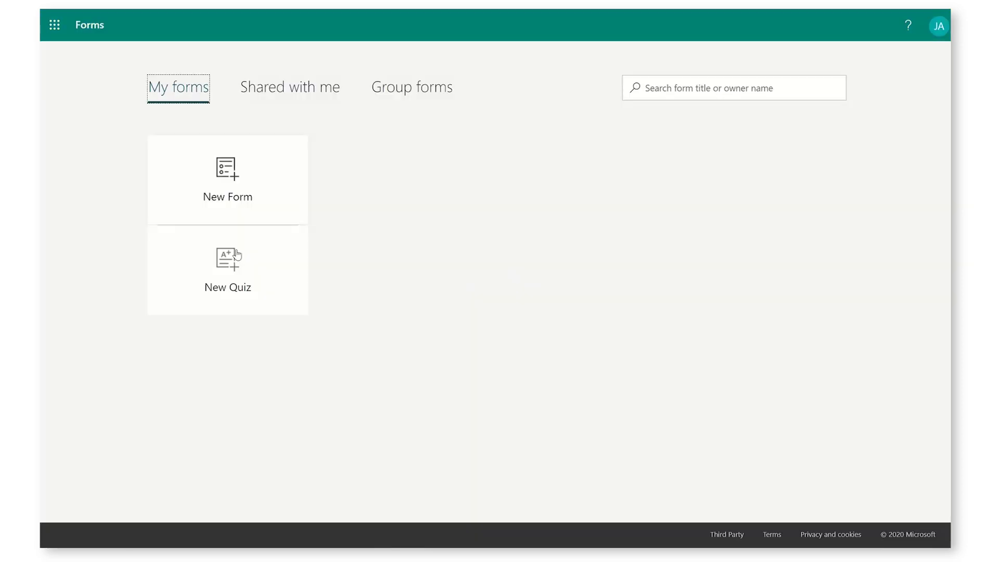
left_click(428, 93)
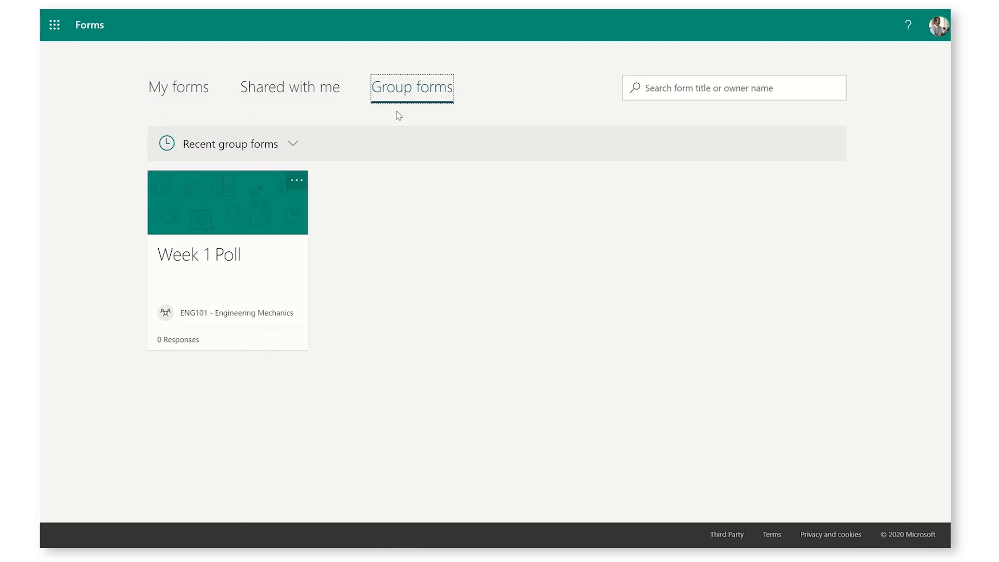
left_click(248, 271)
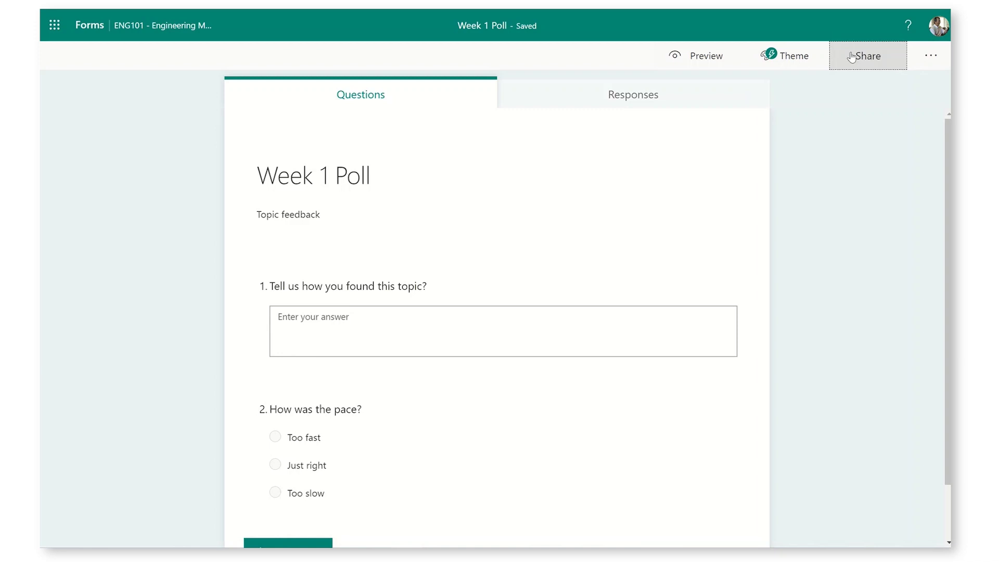
left_click(851, 56)
left_click(906, 180)
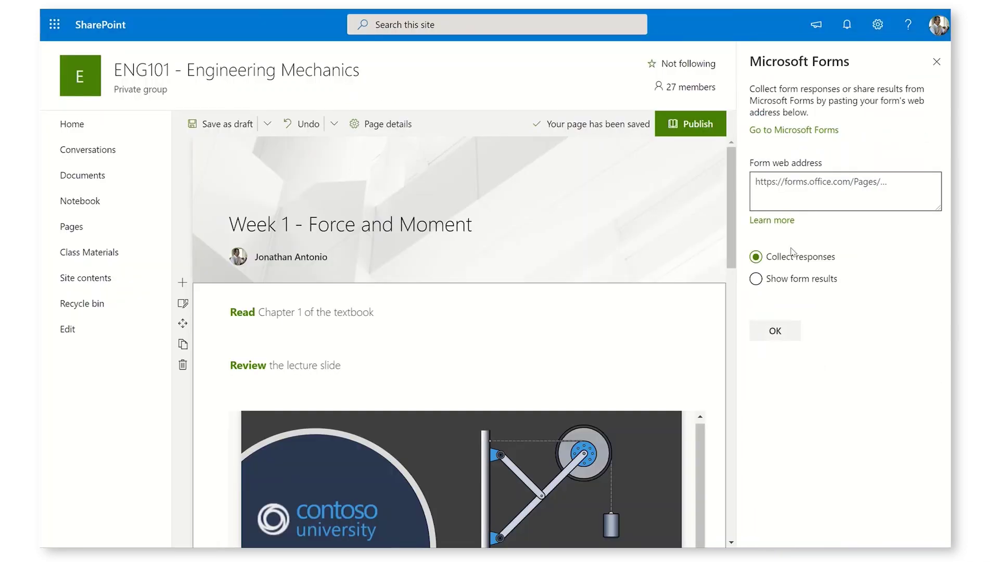
Step: Embed the Week 1 Poll on the SharePoint page using the copied form web address, with Collect responses selected
left_click(836, 195)
key("ctrl+v")
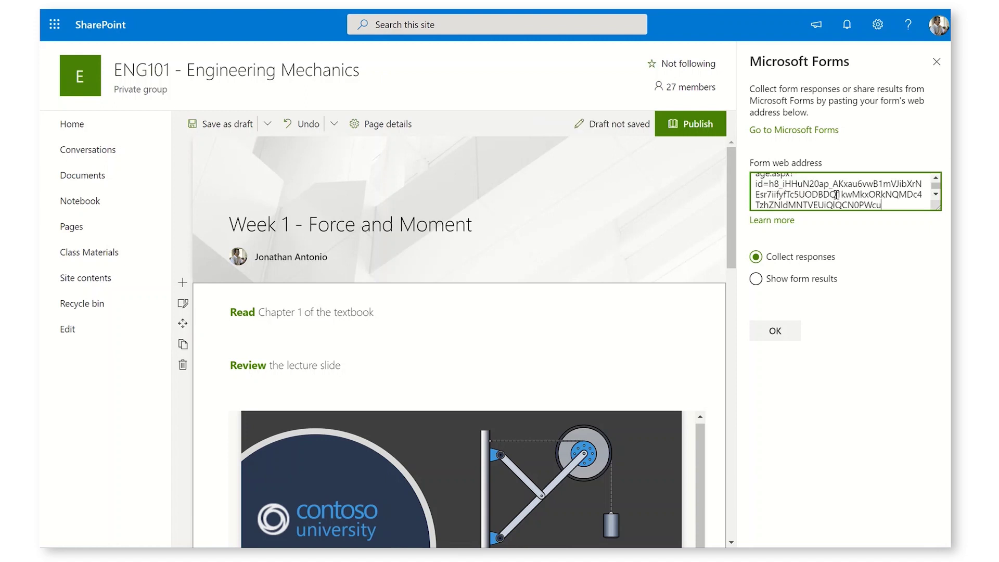
left_click(783, 338)
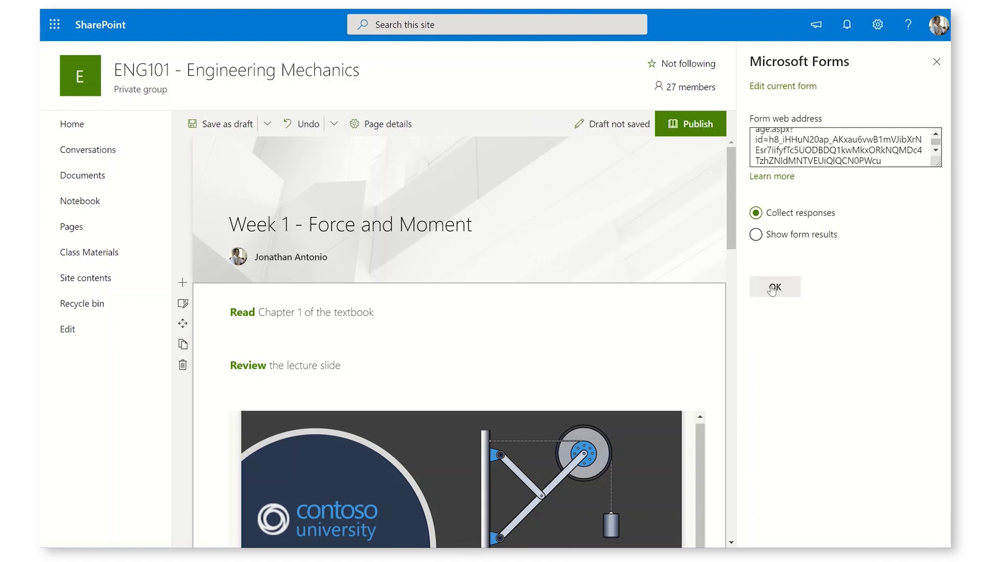
left_click(936, 62)
scroll(832, 279, "up", 5)
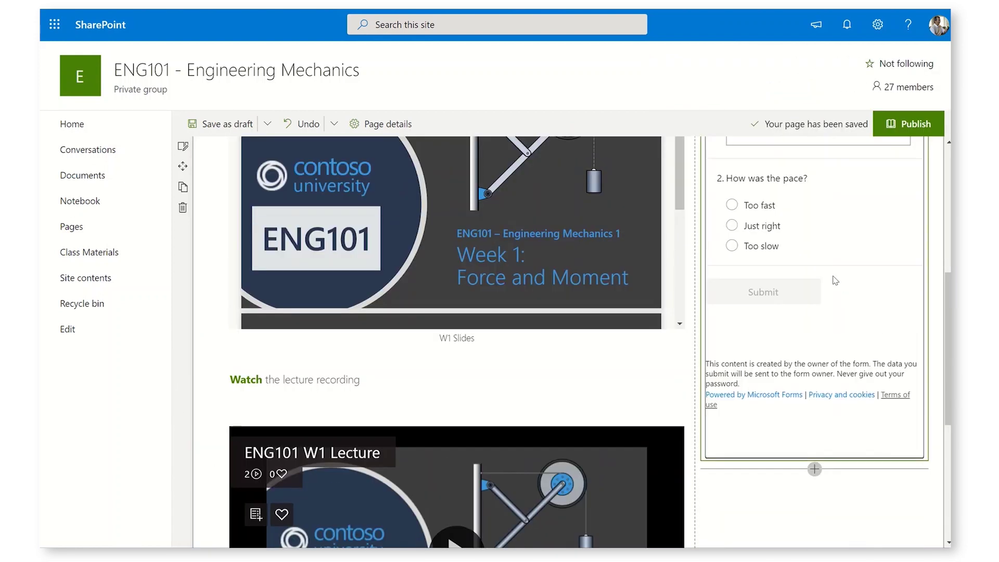
scroll(834, 278, "up", 3)
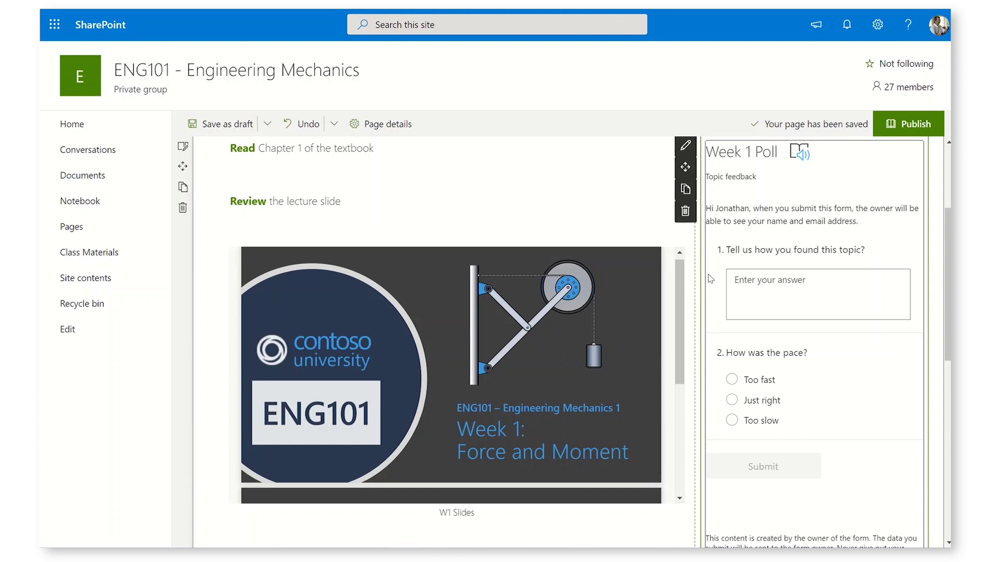
Step: Publish the page, post it as News on the site and add it to the navigation
left_click(906, 132)
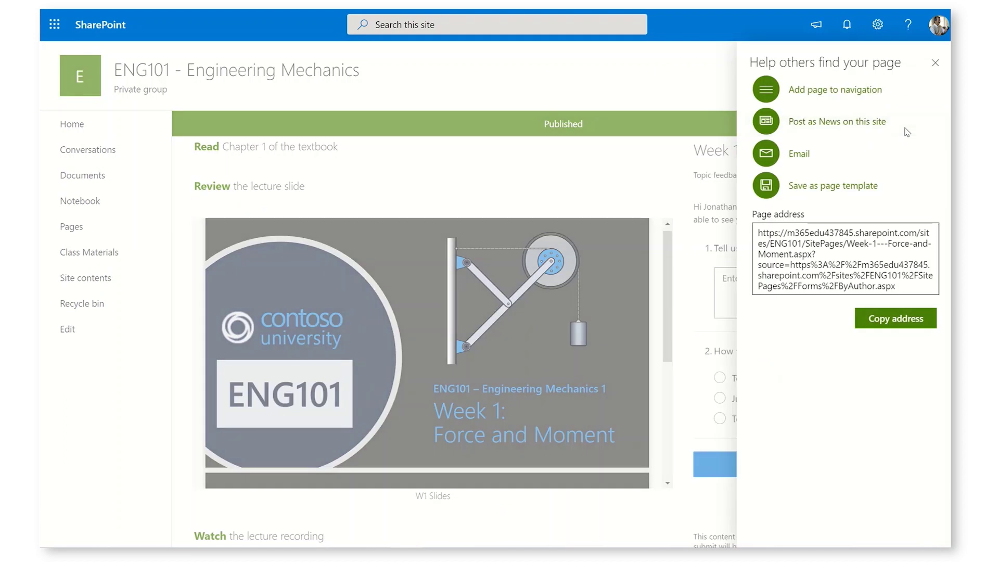
left_click(848, 125)
left_click(834, 93)
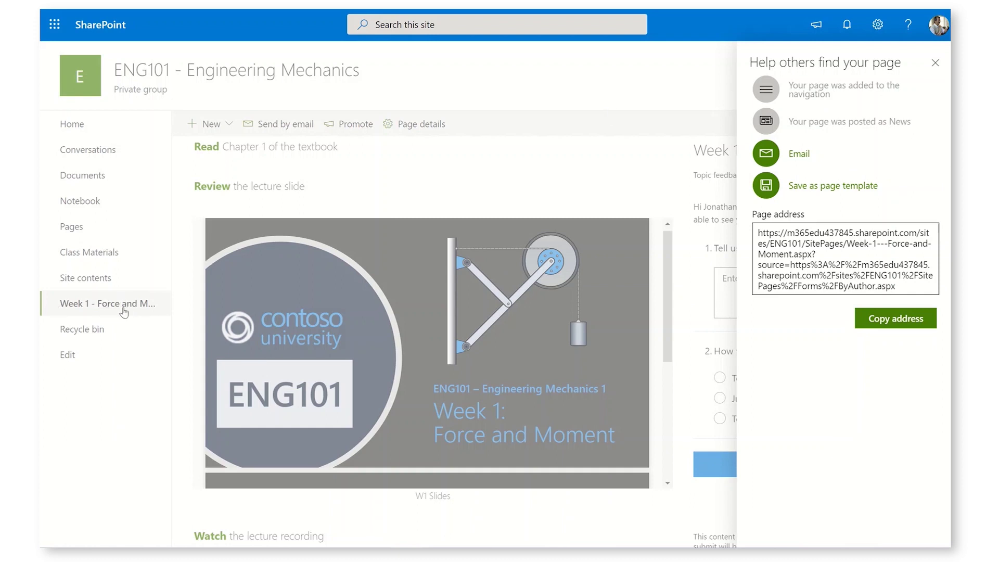
left_click(934, 64)
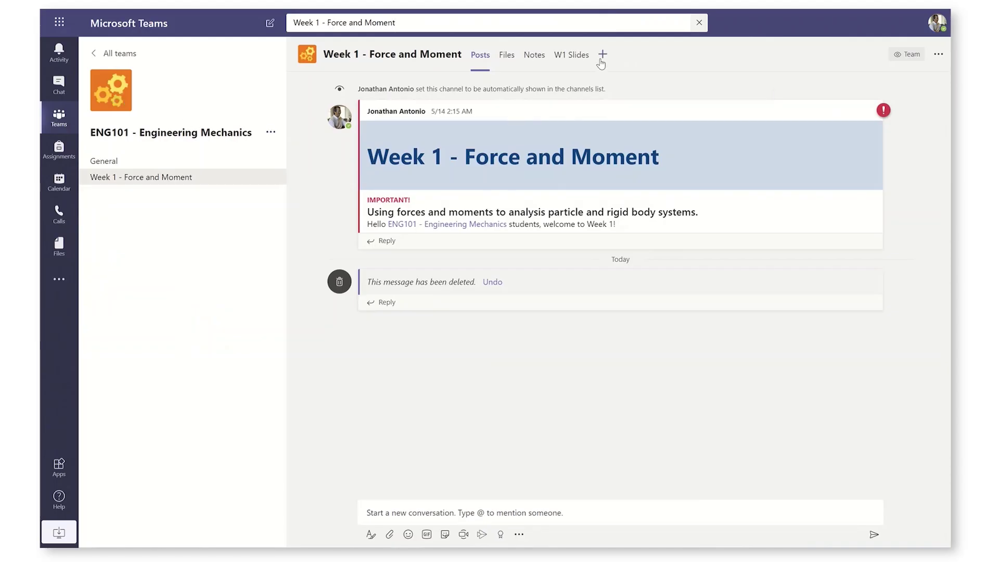
Step: In the Teams channel "Week 1 - Force and Moment", add a SharePoint tab showing the page of the same name, with a channel post about it
left_click(602, 57)
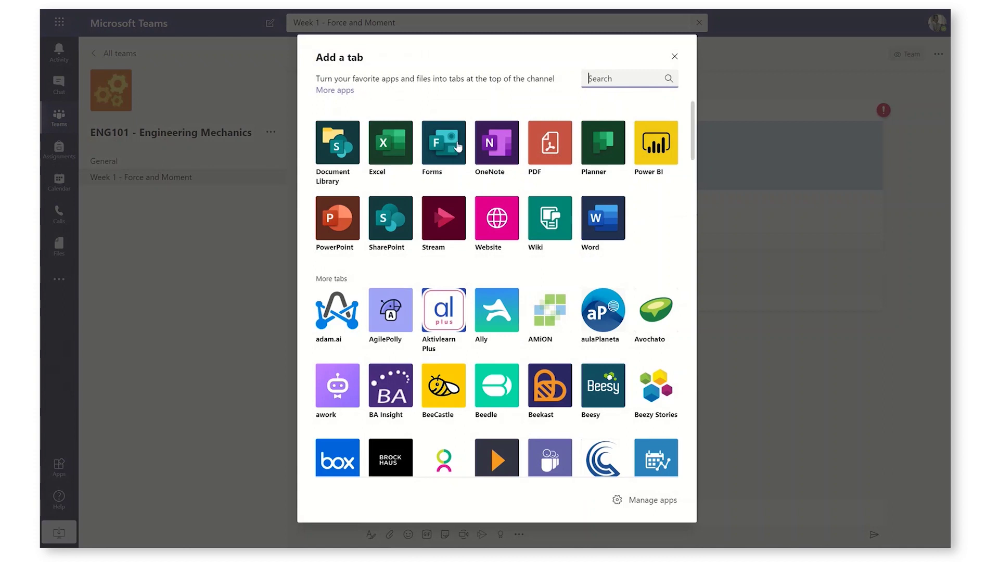
left_click(396, 230)
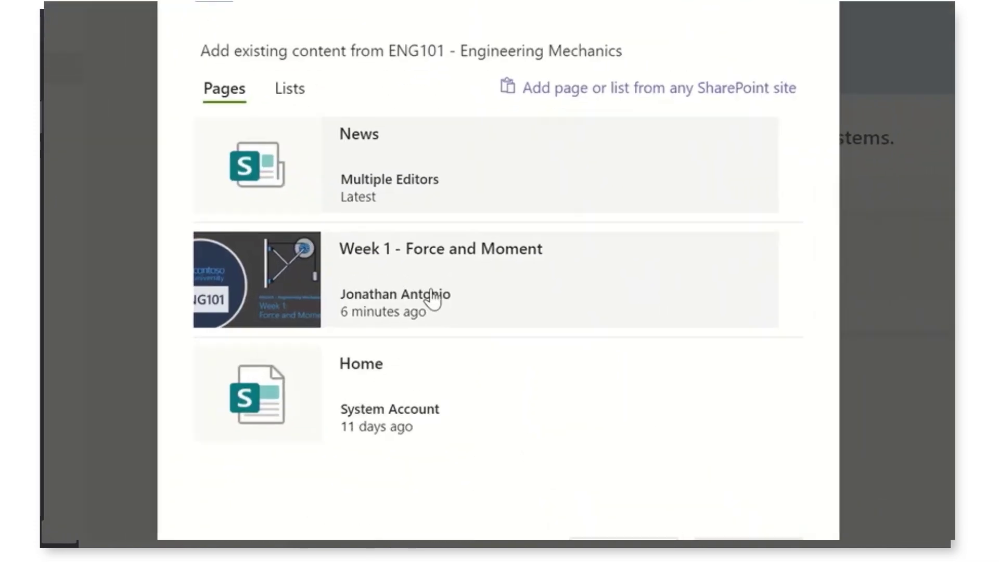
left_click(463, 294)
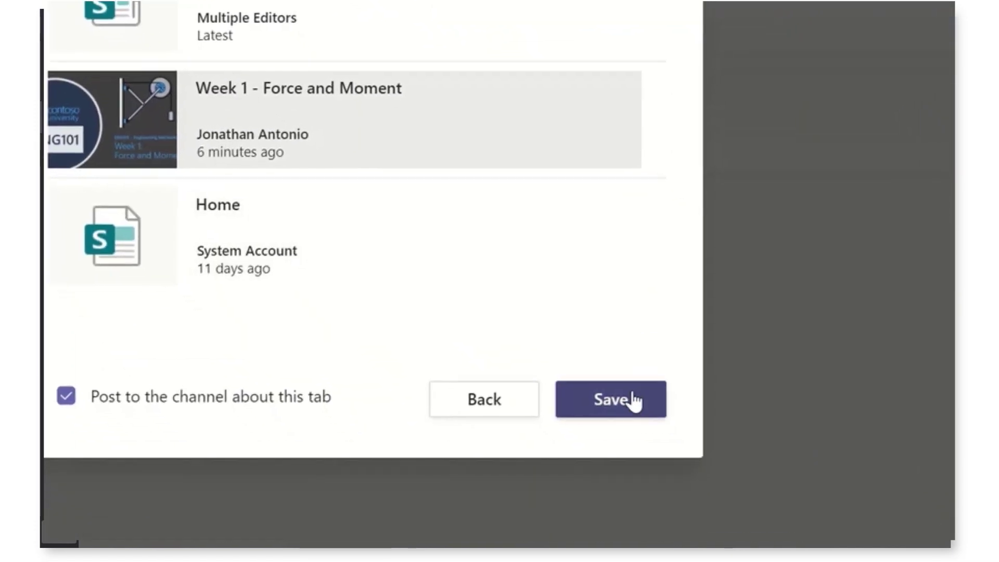
left_click(632, 393)
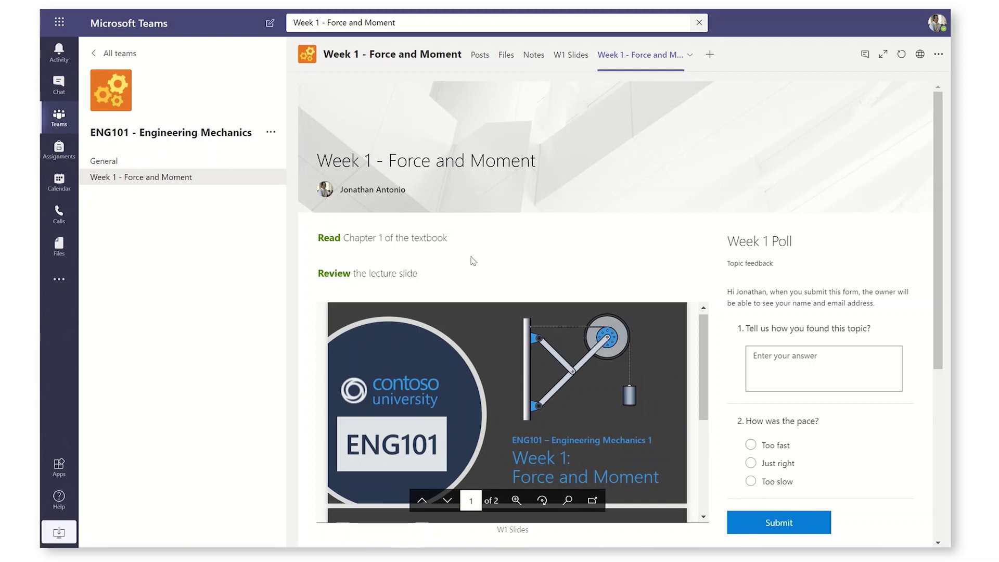
Step: Look through the slides and content in the new tab, and play the ENG101 W1 Lecture from about 0:22
scroll(473, 260, "down", 2)
scroll(473, 305, "down", 4)
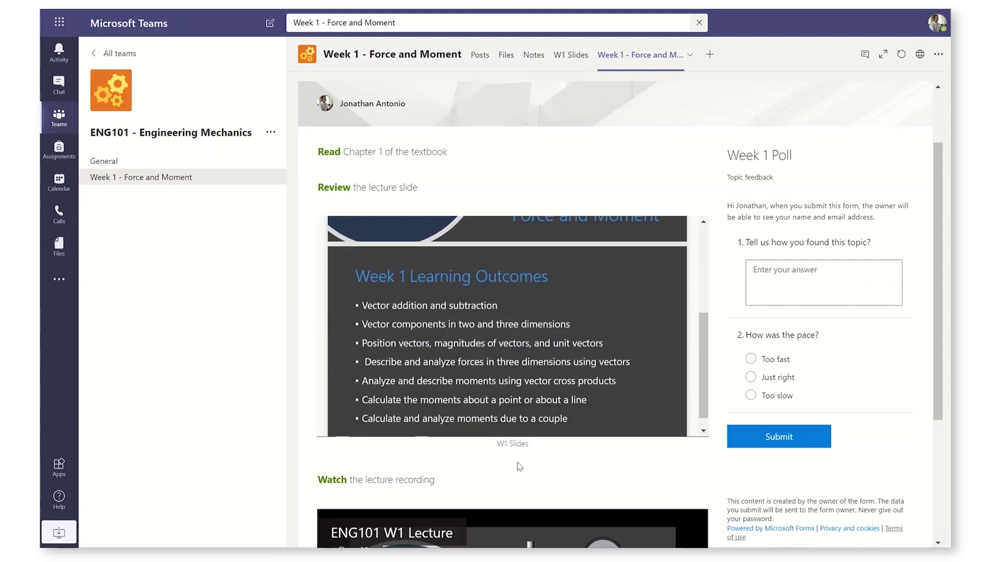
scroll(512, 455, "down", 4)
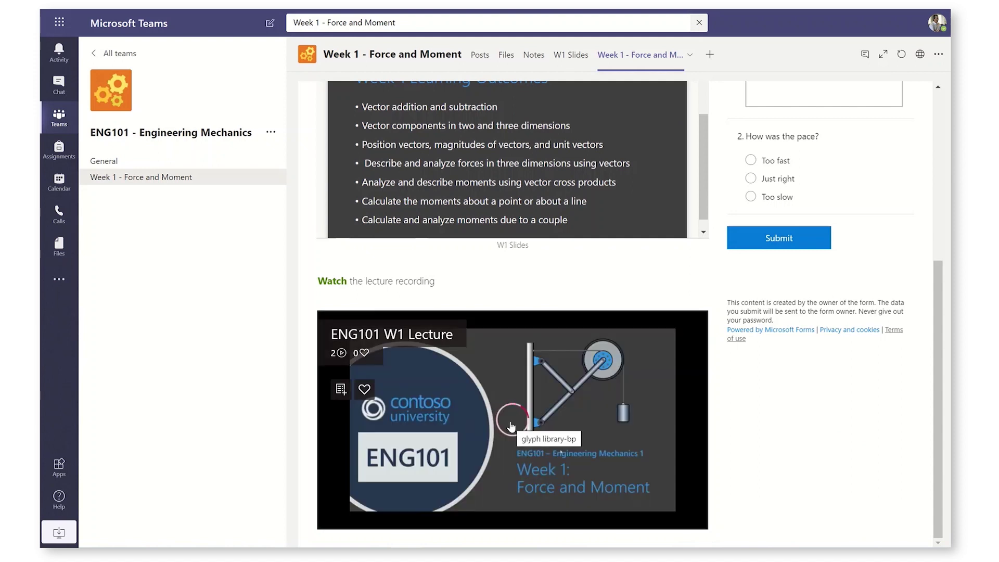
left_click(511, 424)
left_click(502, 500)
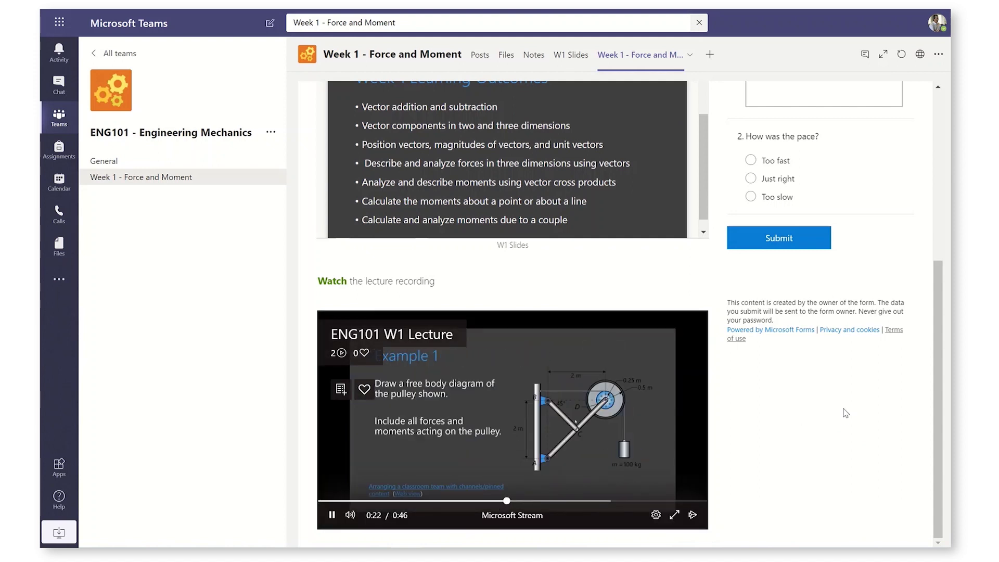
Step: Try out the Week 1 Poll's answer box and select "Too fast" for the pace question
scroll(843, 411, "up", 5)
left_click(824, 312)
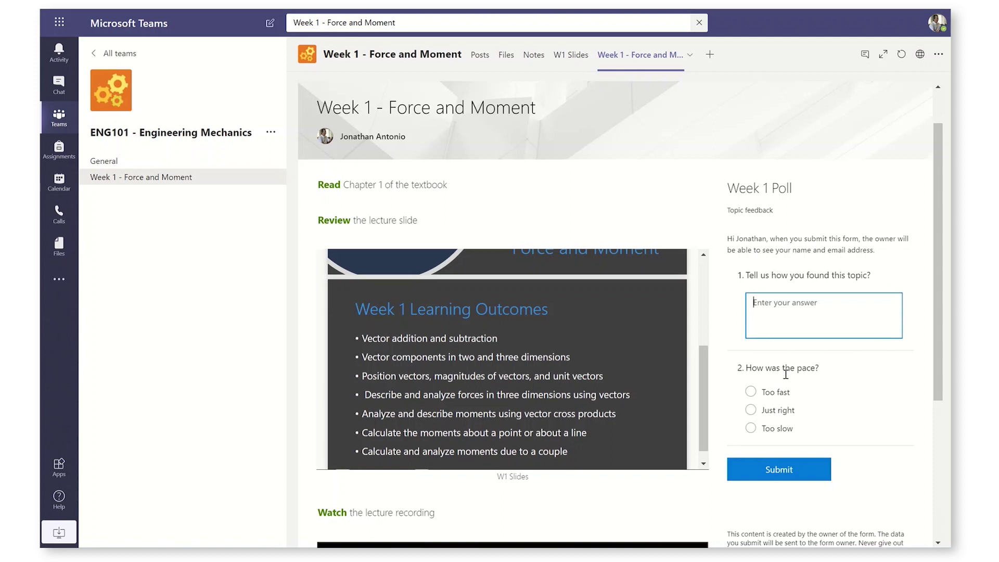
left_click(775, 393)
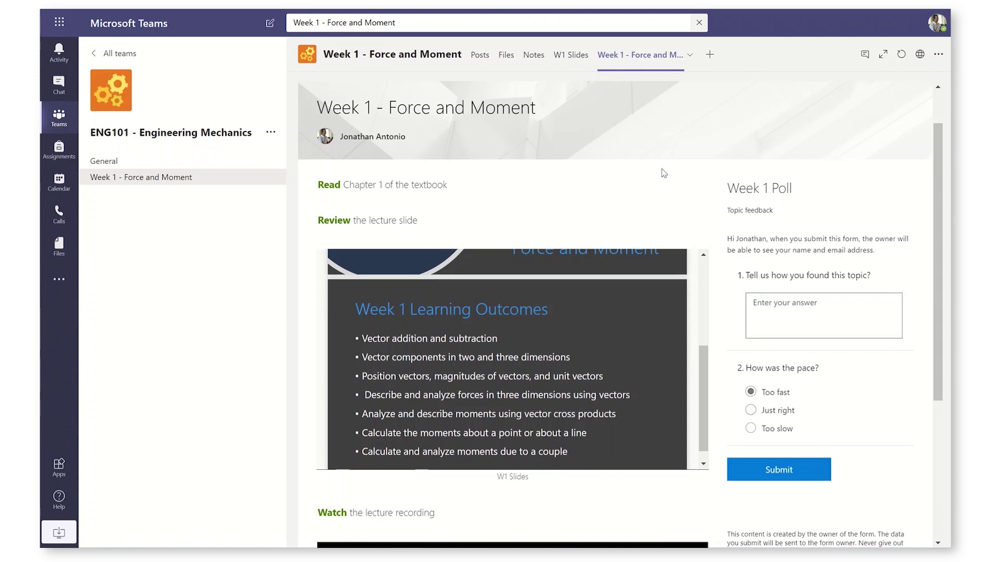
Step: Snap the Teams window to half the screen and examine how the page layout adapts down to the poll
key("super+Left")
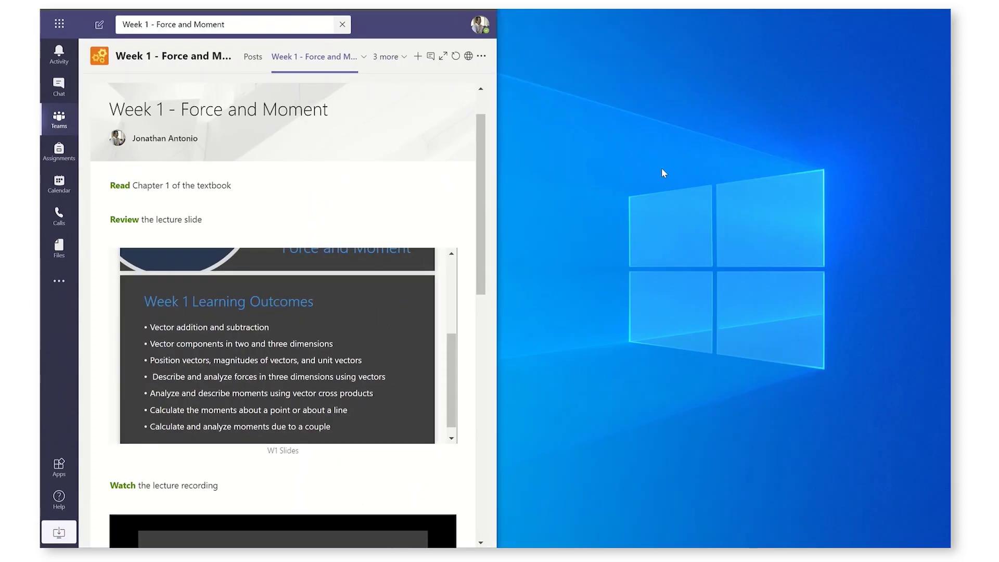
scroll(368, 242, "down", 7)
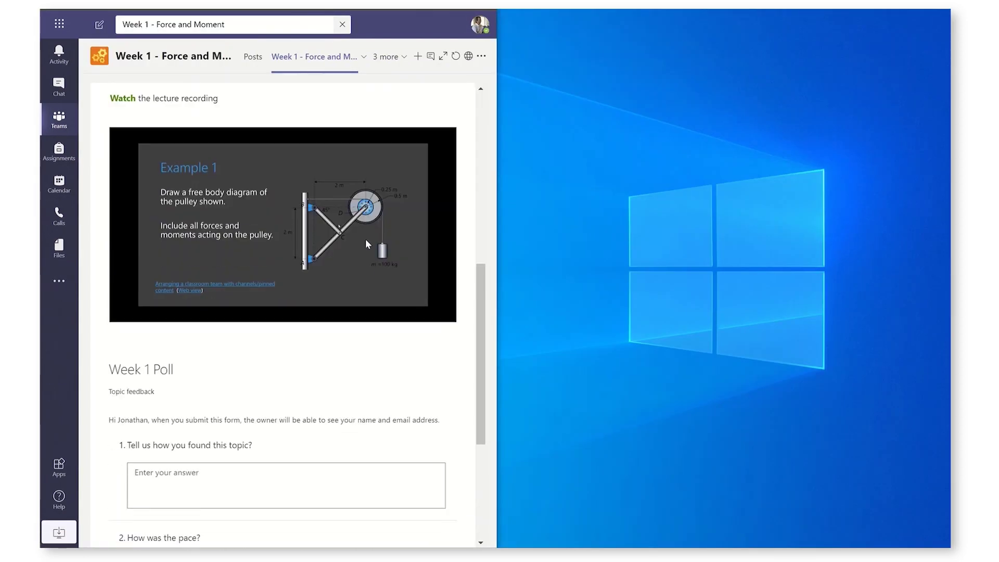